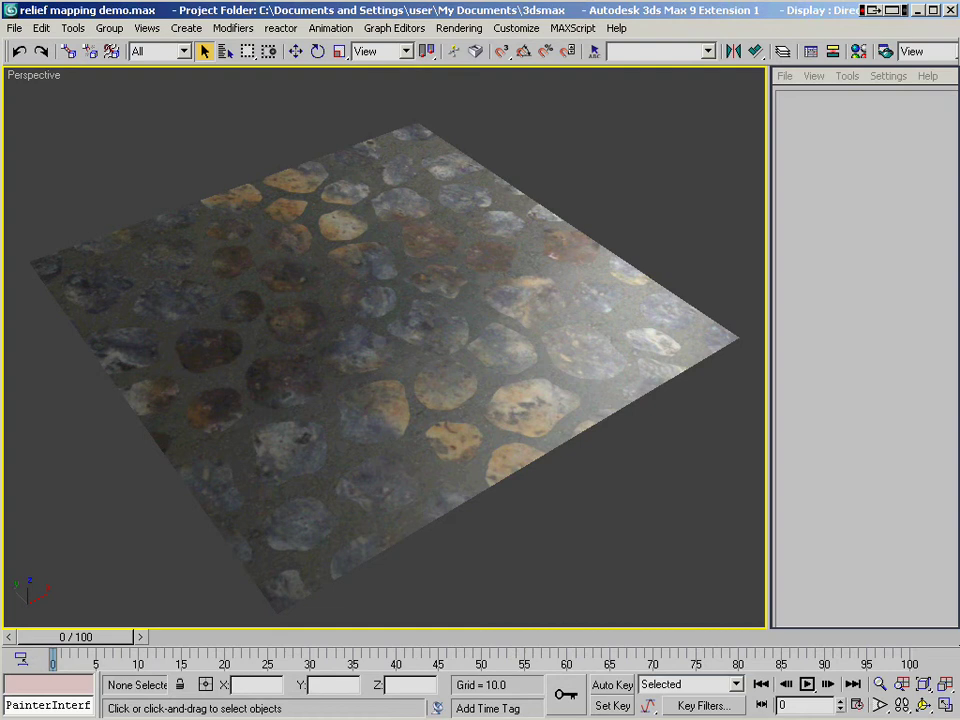
- Select the cobblestone plane and check its geometry by switching the viewport to wireframe and back to shaded
{"action": "left_click", "coordinate": [373, 239]}
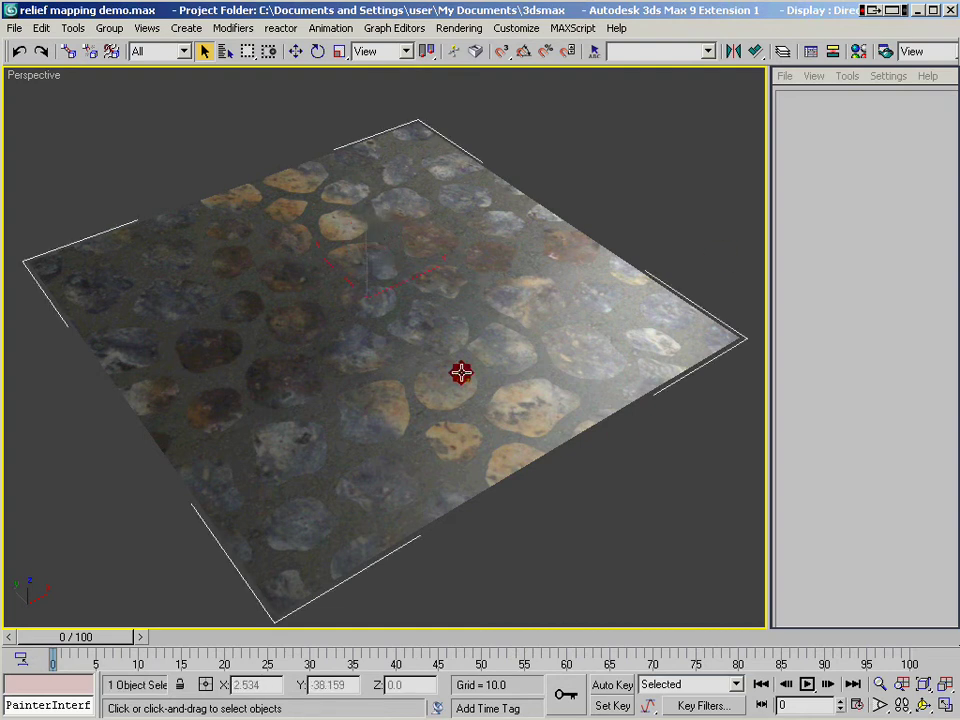
{"action": "key", "text": "F3"}
{"action": "key", "text": "F3"}
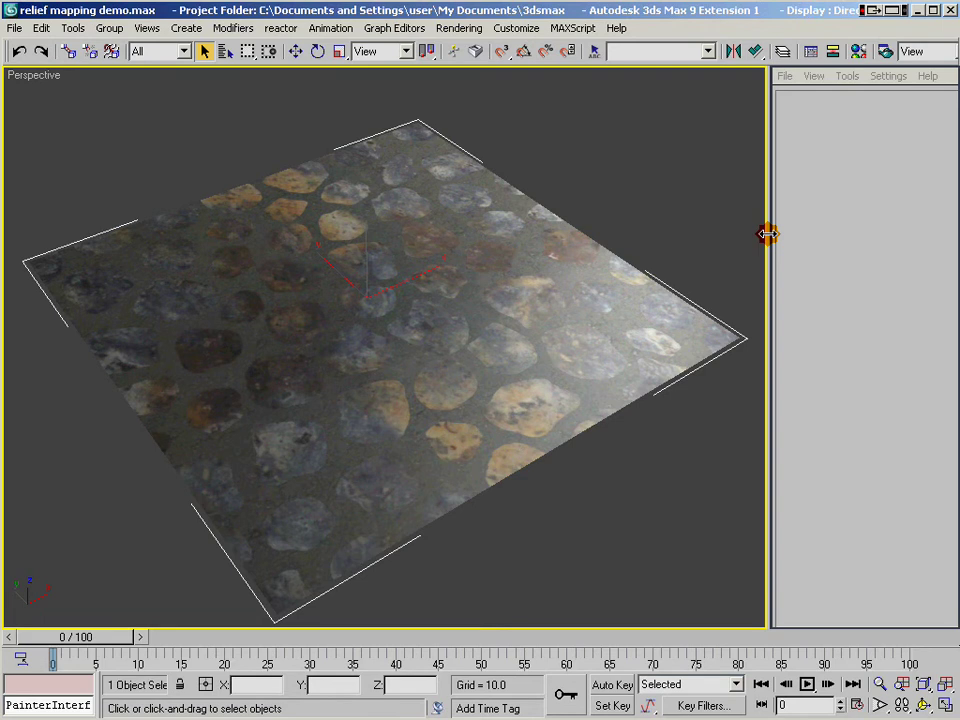
- Widen the shader graph area, tidy the Color and Normal Map nodes, and connect the Normal Map's Normal output to the material's Normal input
{"action": "left_click_drag", "start_coordinate": [767, 233], "coordinate": [390, 233]}
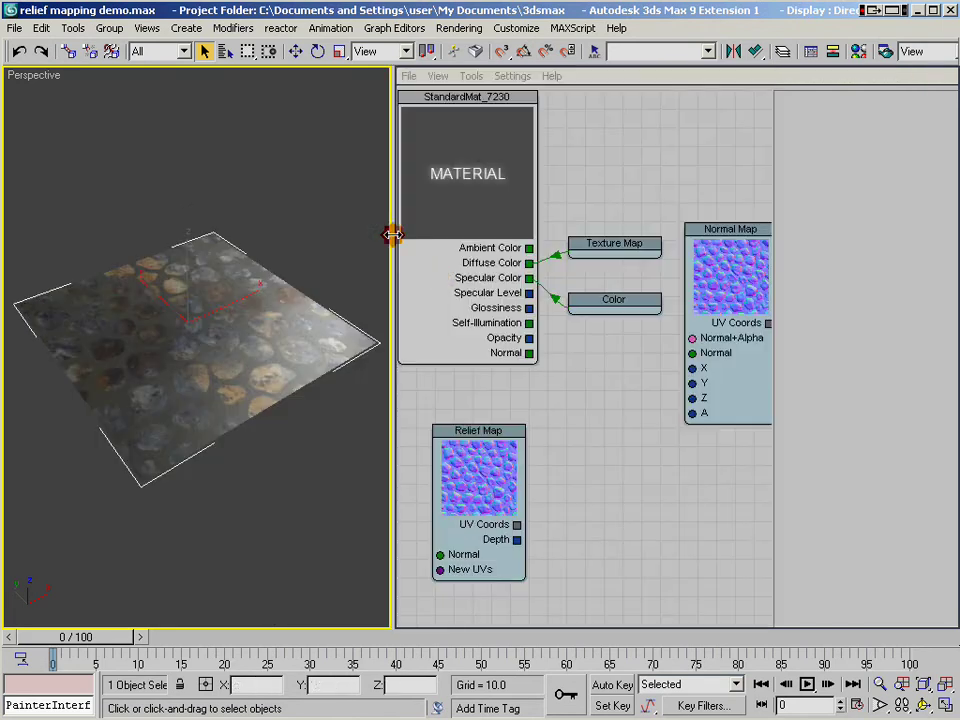
{"action": "left_click", "coordinate": [462, 152]}
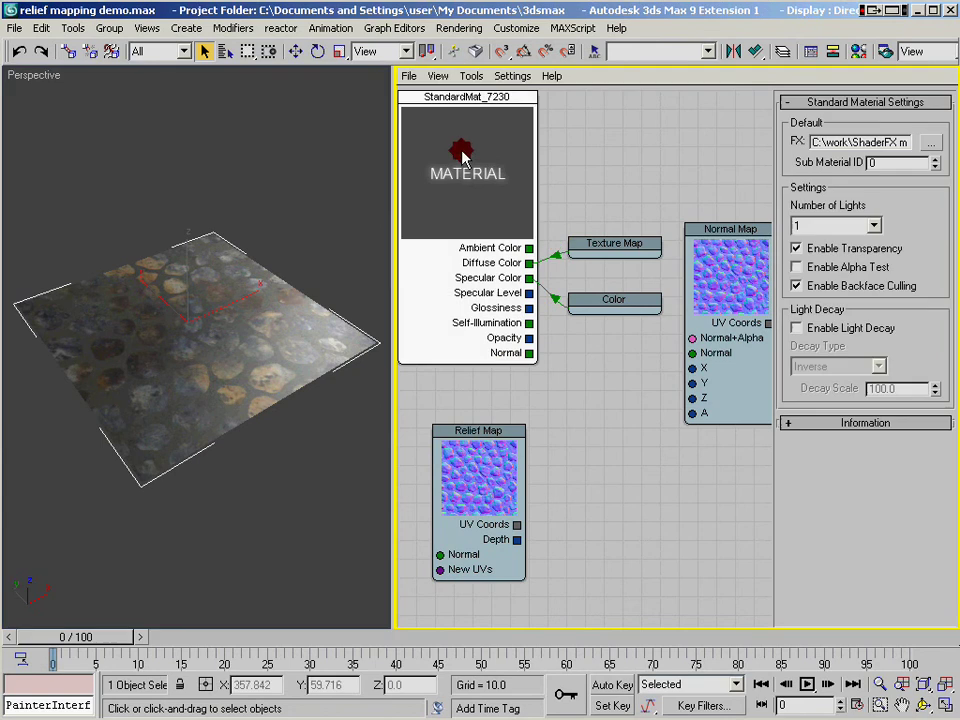
{"action": "left_click", "coordinate": [622, 253]}
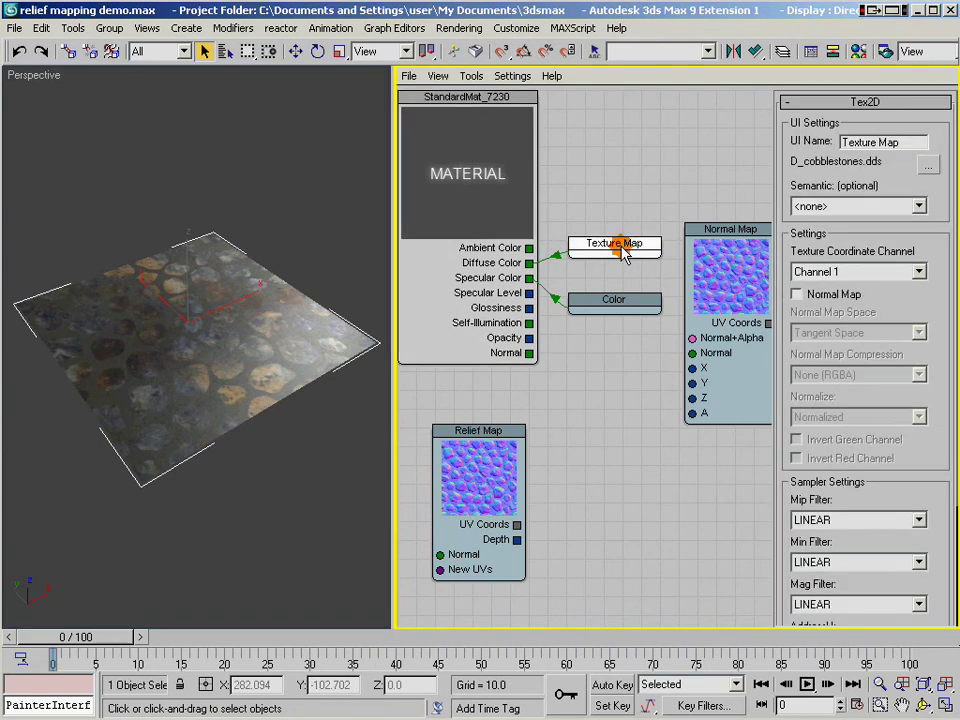
{"action": "left_click_drag", "start_coordinate": [612, 309], "coordinate": [612, 284]}
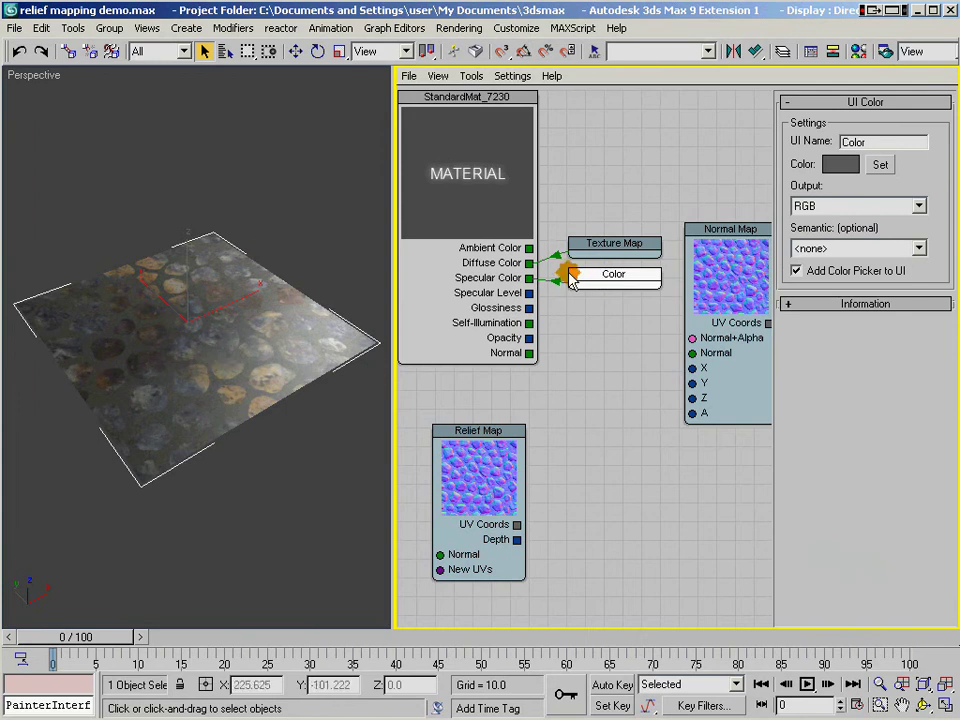
{"action": "left_click_drag", "start_coordinate": [731, 253], "coordinate": [718, 232]}
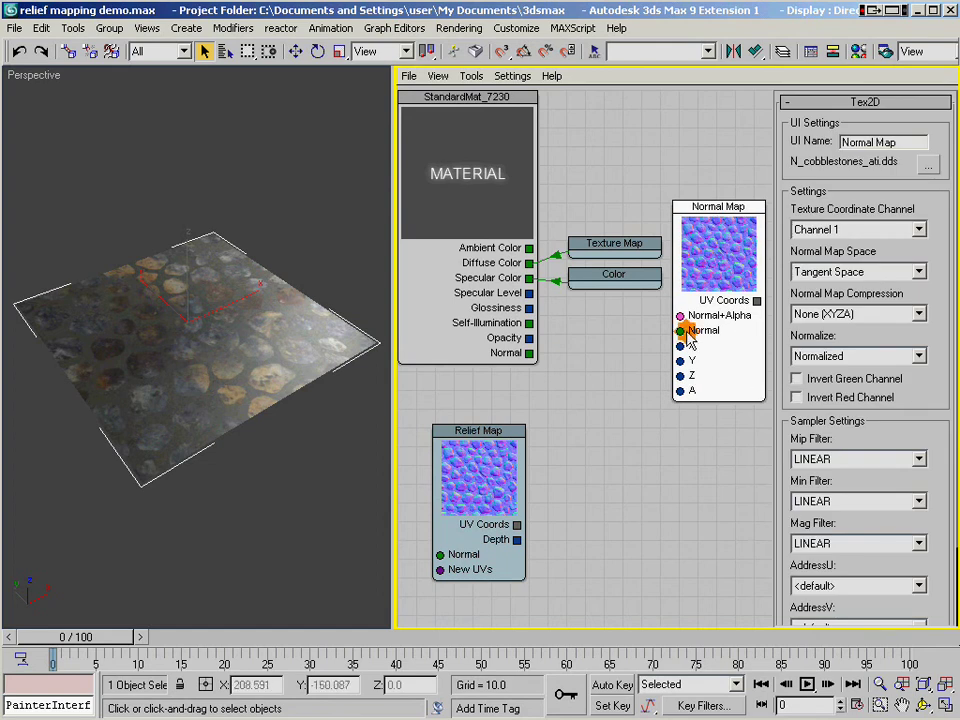
{"action": "left_click_drag", "start_coordinate": [681, 331], "coordinate": [533, 362]}
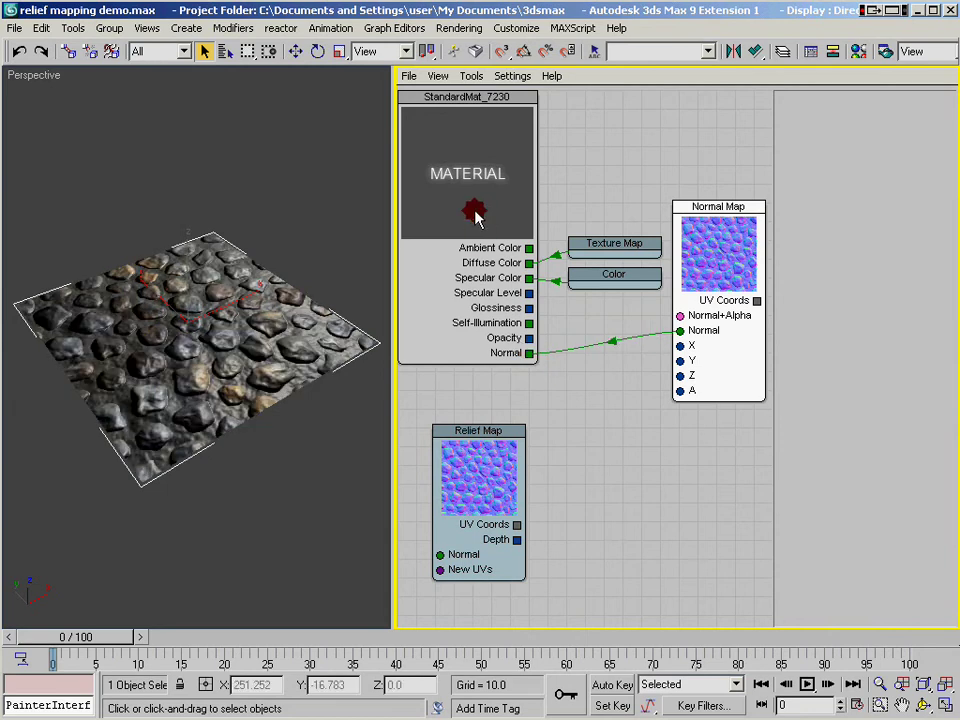
- Deselect the plane and examine the normal-mapped cobblestones up close, from low angles and from above
{"action": "left_click", "coordinate": [286, 203]}
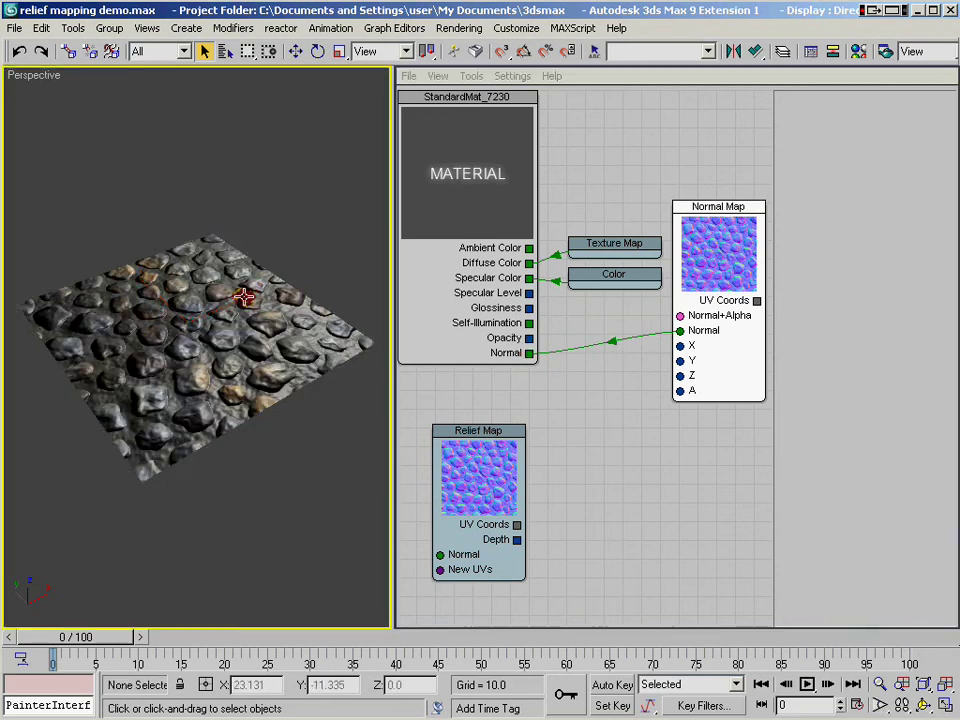
{"action": "key", "text": "ctrl+r"}
{"action": "left_click_drag", "start_coordinate": [220, 369], "coordinate": [234, 334]}
{"action": "key", "text": "alt+z"}
{"action": "key", "text": "ctrl+r"}
{"action": "right_click", "coordinate": [234, 334]}
{"action": "key", "text": "alt+z"}
{"action": "mouse_move", "coordinate": [197, 276]}
{"action": "left_mouse_down"}
{"action": "mouse_move", "coordinate": [208, 368]}
{"action": "mouse_move", "coordinate": [201, 290]}
{"action": "mouse_move", "coordinate": [206, 343]}
{"action": "mouse_move", "coordinate": [208, 276]}
{"action": "mouse_move", "coordinate": [229, 287]}
{"action": "mouse_move", "coordinate": [225, 317]}
{"action": "mouse_move", "coordinate": [223, 285]}
{"action": "mouse_move", "coordinate": [174, 286]}
{"action": "mouse_move", "coordinate": [212, 281]}
{"action": "mouse_move", "coordinate": [208, 288]}
{"action": "left_mouse_up"}
{"action": "key", "text": "ctrl+r"}
{"action": "key", "text": "alt+z"}
{"action": "key", "text": "ctrl+r"}
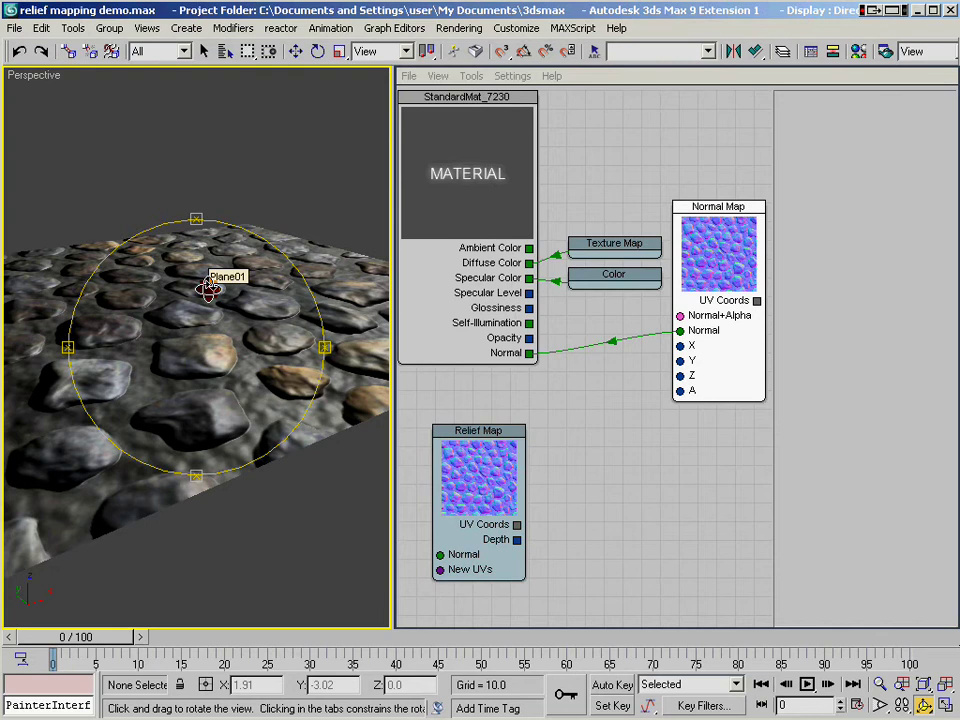
{"action": "left_click_drag", "start_coordinate": [208, 288], "coordinate": [199, 334]}
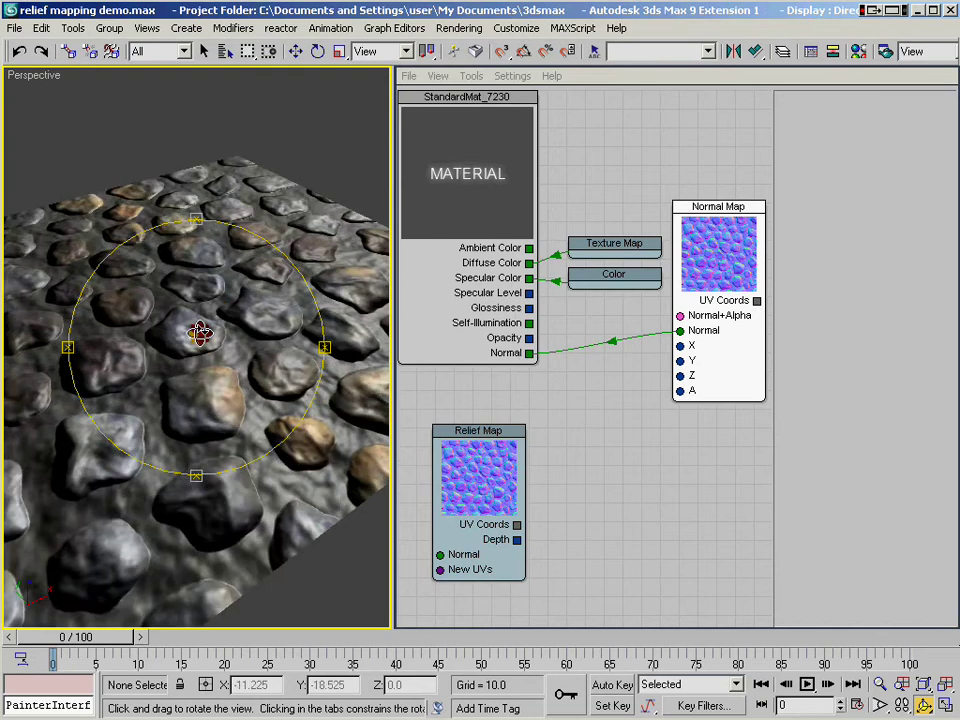
{"action": "key", "text": "alt+z"}
{"action": "left_click_drag", "start_coordinate": [188, 250], "coordinate": [193, 318]}
{"action": "key", "text": "ctrl+r"}
{"action": "middle_click_drag", "start_coordinate": [209, 297], "coordinate": [210, 320], "text": "alt"}
{"action": "mouse_move", "coordinate": [210, 320]}
{"action": "middle_mouse_down"}
{"action": "mouse_move", "coordinate": [210, 284]}
{"action": "mouse_move", "coordinate": [210, 341]}
{"action": "middle_mouse_up"}
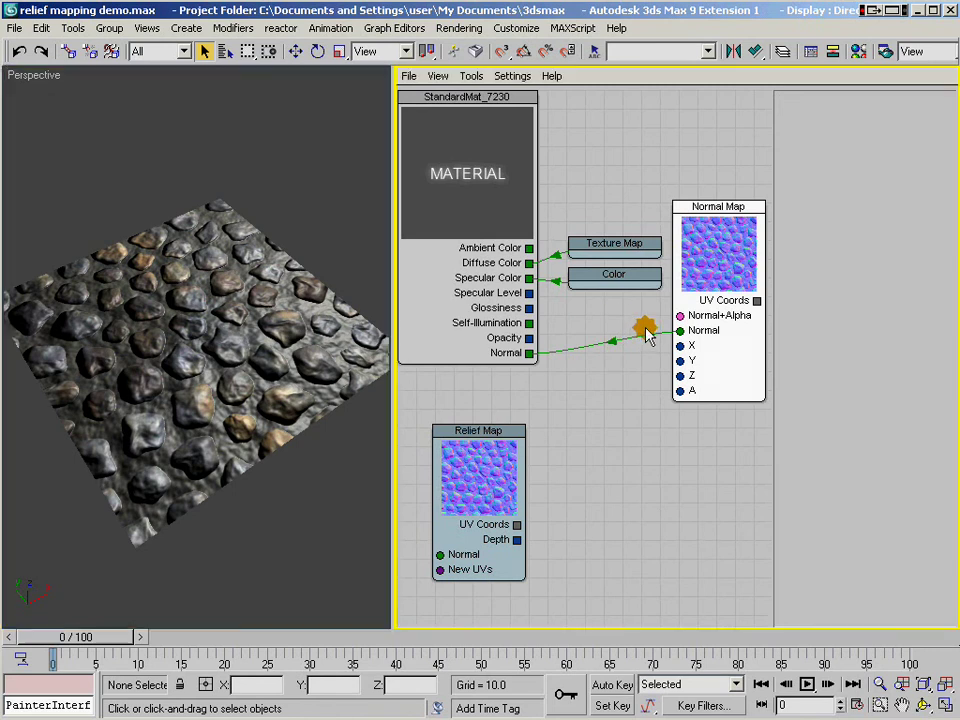
- Arrange the Offset Mapping node and its height Texture Map beside the Normal Map, and connect New UVs to the Normal Map's UV Coords
{"action": "middle_click_drag", "start_coordinate": [645, 335], "coordinate": [441, 335]}
{"action": "left_click_drag", "start_coordinate": [722, 452], "coordinate": [615, 370]}
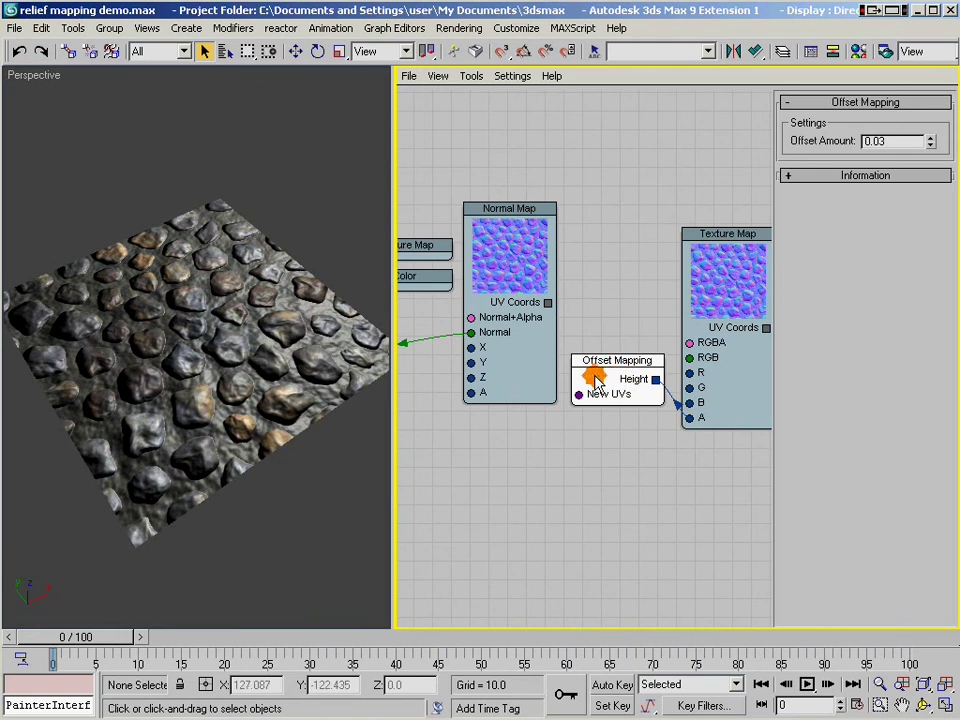
{"action": "left_click_drag", "start_coordinate": [729, 279], "coordinate": [720, 246]}
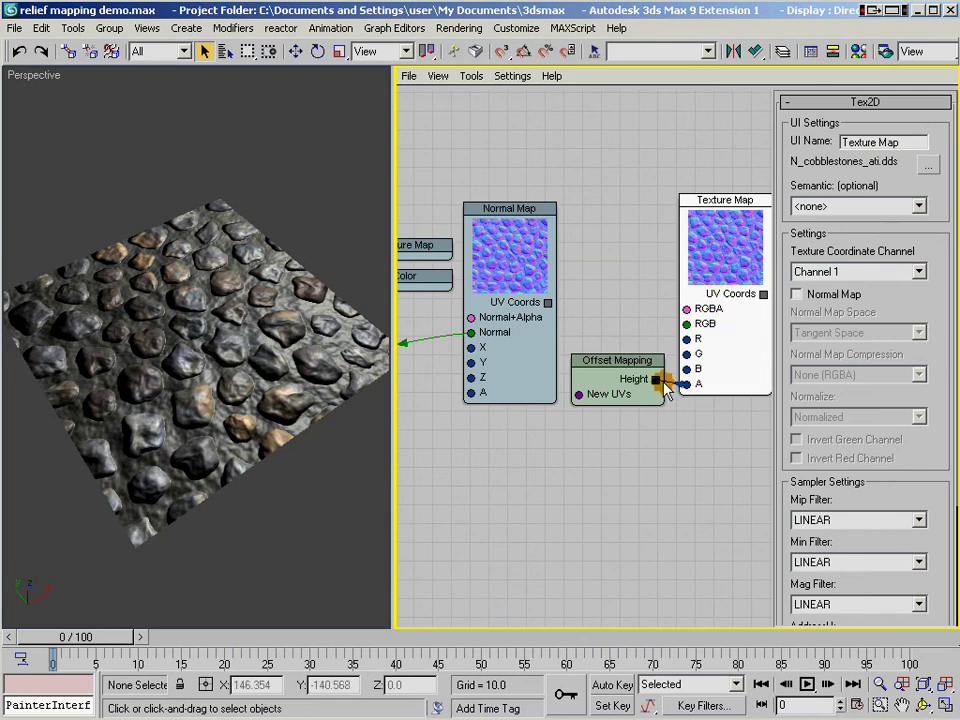
{"action": "left_click", "coordinate": [609, 375]}
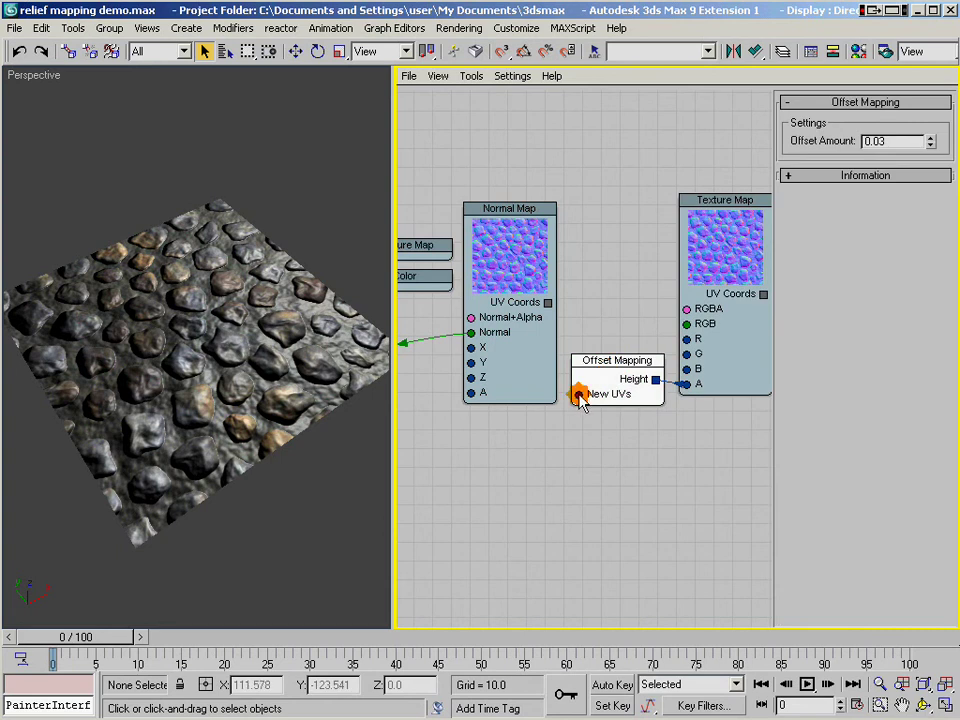
{"action": "left_click_drag", "start_coordinate": [579, 396], "coordinate": [553, 304]}
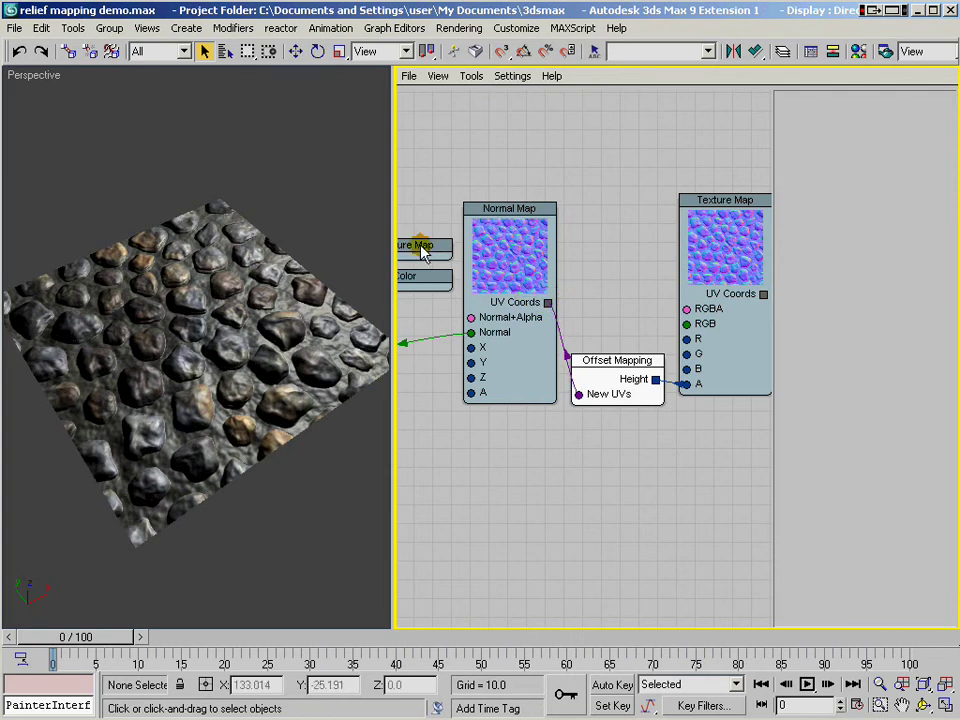
- Expand the D_cobblestones.dds Texture Map node, move it above the Color node, and connect Offset Mapping's New UVs to its UV Coords
{"action": "middle_click_drag", "start_coordinate": [448, 323], "coordinate": [556, 358]}
{"action": "double_click", "coordinate": [512, 281]}
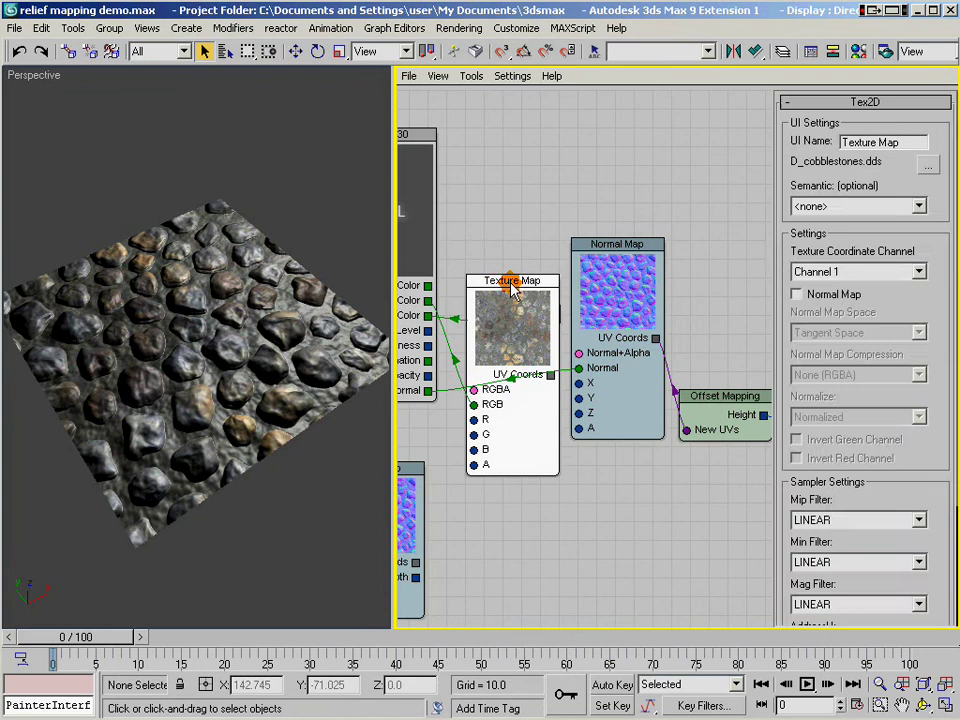
{"action": "left_click_drag", "start_coordinate": [512, 284], "coordinate": [508, 100]}
{"action": "left_click_drag", "start_coordinate": [686, 429], "coordinate": [549, 188]}
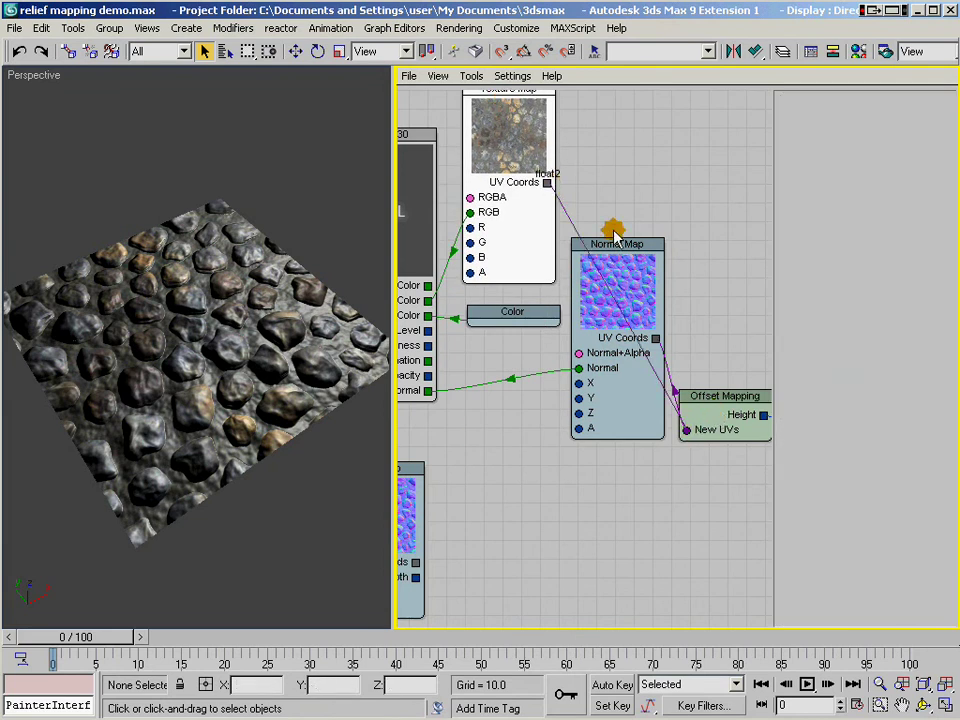
- Enlarge the perspective viewport and examine the offset-mapped cobblestones from above, at grazing angles and up close
{"action": "left_click_drag", "start_coordinate": [390, 151], "coordinate": [784, 165]}
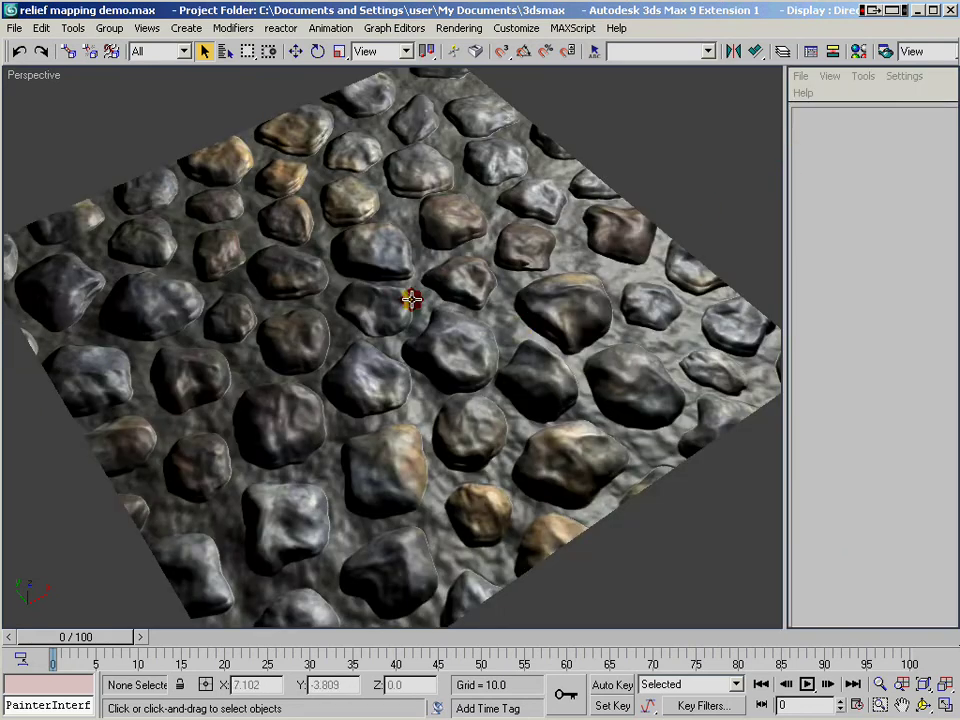
{"action": "key", "text": "ctrl+r"}
{"action": "left_click_drag", "start_coordinate": [414, 324], "coordinate": [487, 311]}
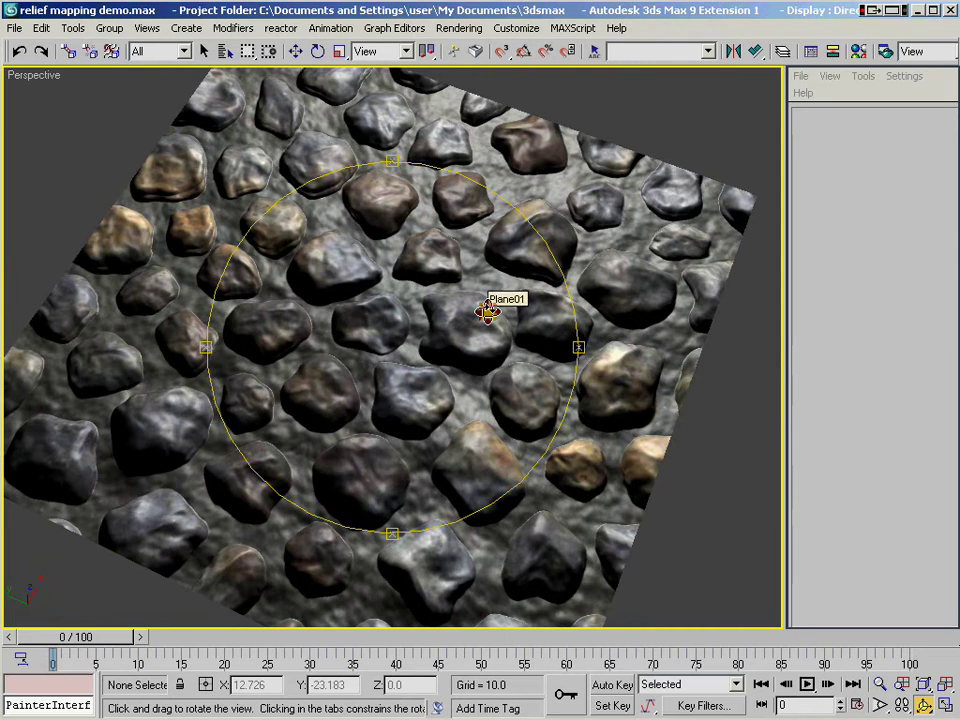
{"action": "right_click", "coordinate": [487, 311]}
{"action": "key", "text": "ctrl+r"}
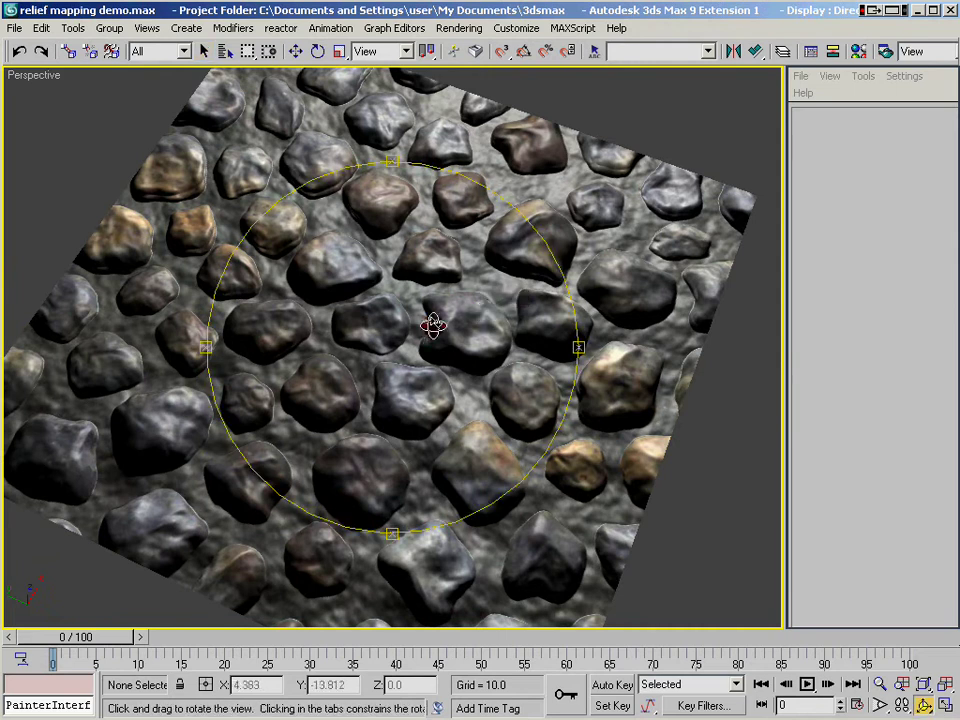
{"action": "left_click_drag", "start_coordinate": [437, 343], "coordinate": [386, 270]}
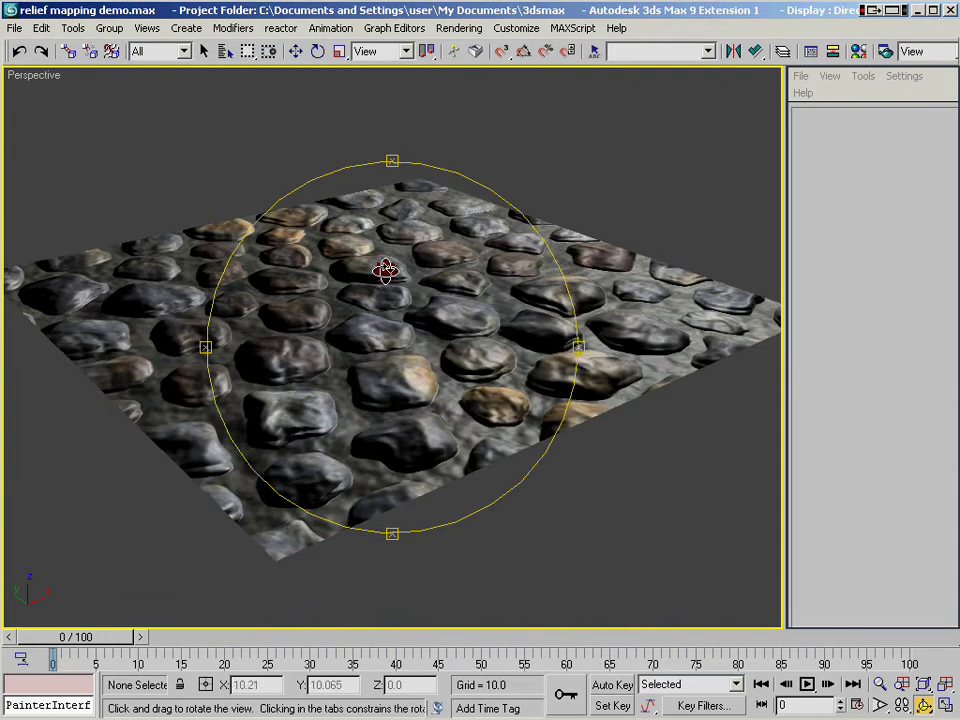
{"action": "right_click", "coordinate": [339, 421]}
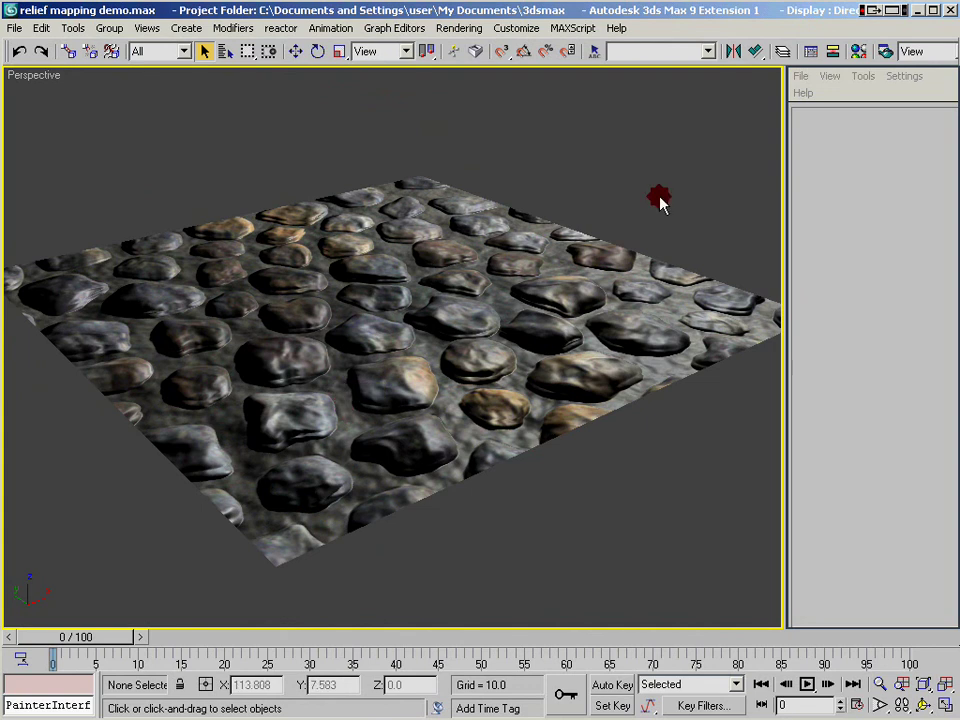
{"action": "key", "text": "ctrl+r"}
{"action": "left_click_drag", "start_coordinate": [379, 315], "coordinate": [394, 439]}
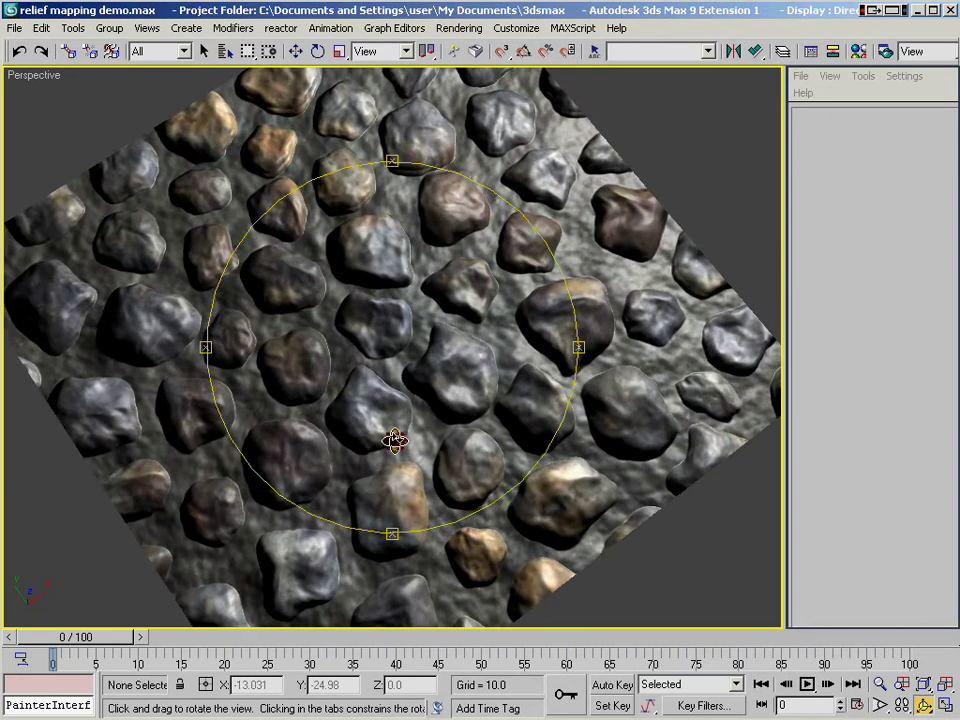
{"action": "key", "text": "alt+z"}
{"action": "left_click_drag", "start_coordinate": [368, 276], "coordinate": [370, 308]}
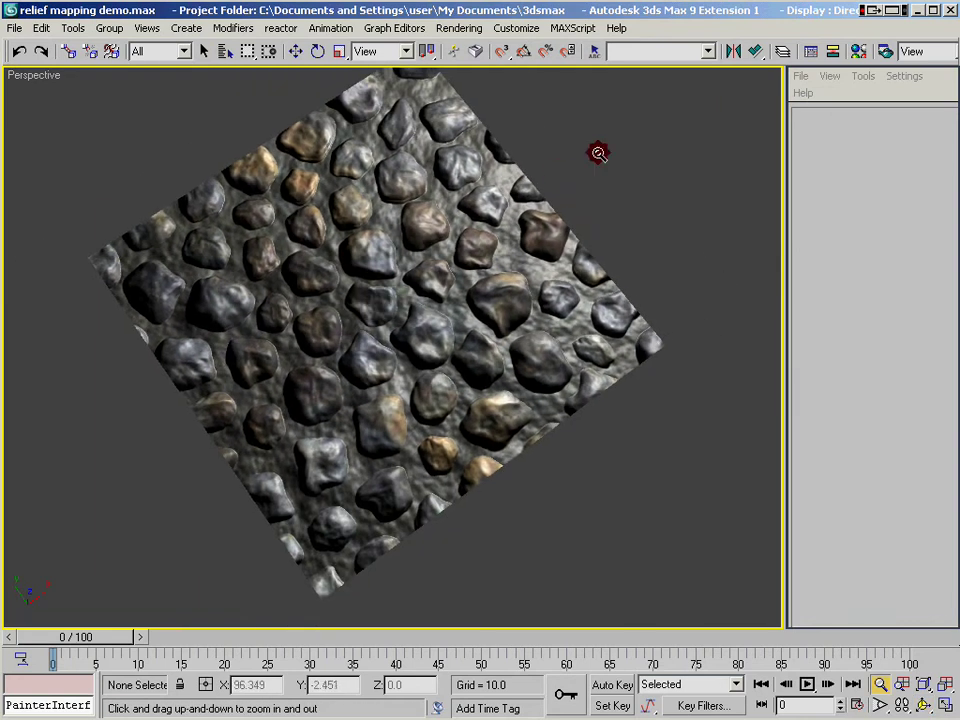
{"action": "middle_click_drag", "start_coordinate": [332, 262], "coordinate": [373, 292], "text": "alt"}
{"action": "left_click_drag", "start_coordinate": [373, 292], "coordinate": [385, 247]}
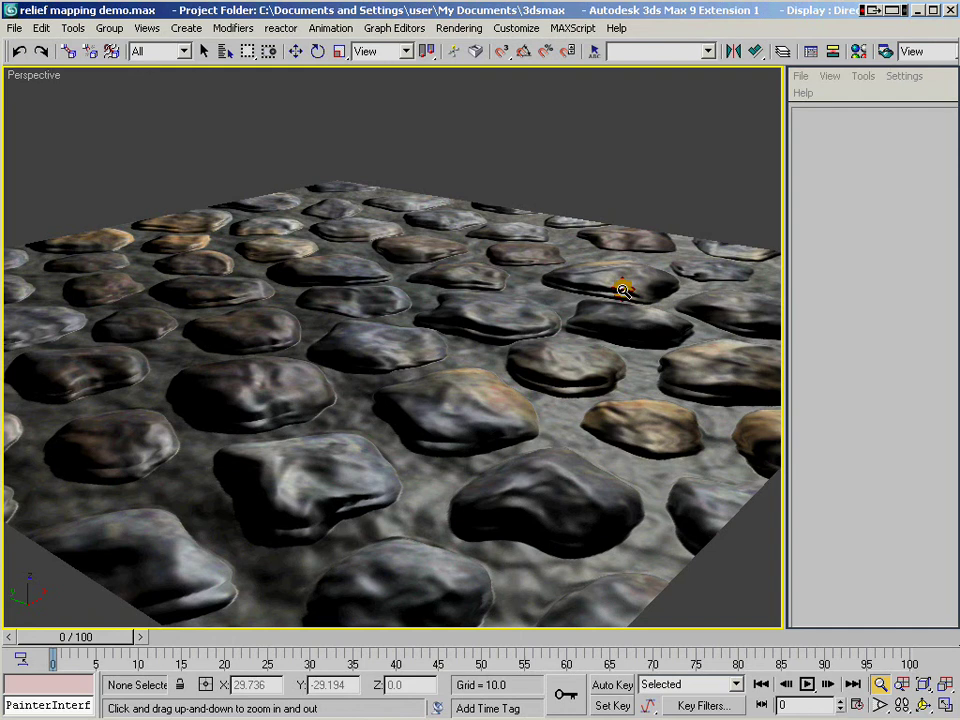
{"action": "right_click", "coordinate": [600, 386]}
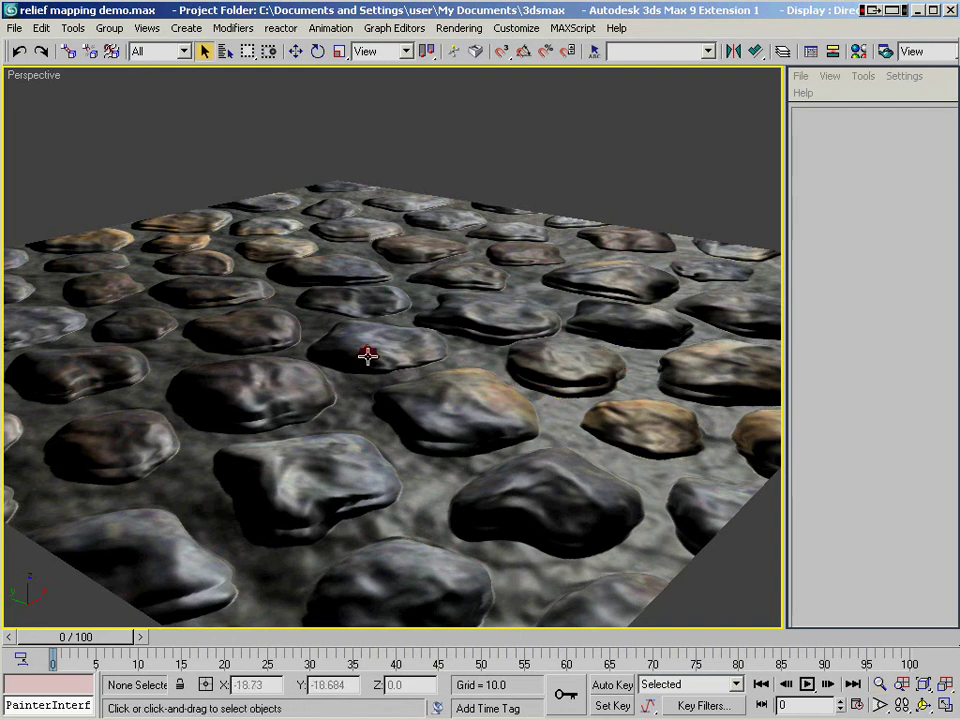
- Bring the shader graph back beside the viewport and spread apart the height Texture Map, Offset Mapping and Normal Map nodes
{"action": "left_click_drag", "start_coordinate": [782, 190], "coordinate": [345, 199]}
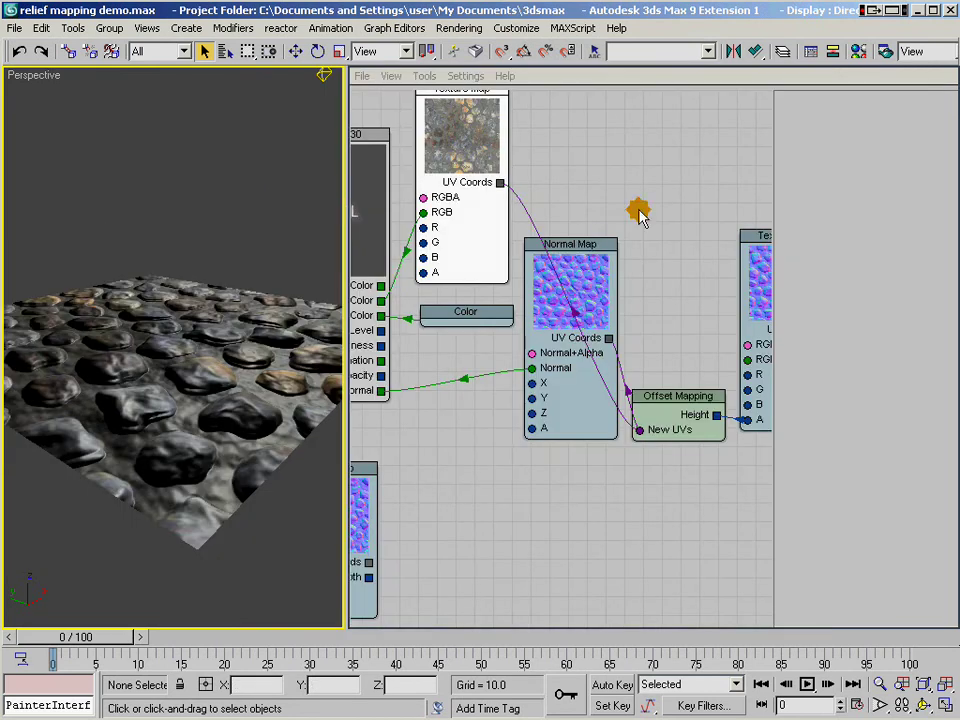
{"action": "middle_click_drag", "start_coordinate": [643, 210], "coordinate": [542, 206]}
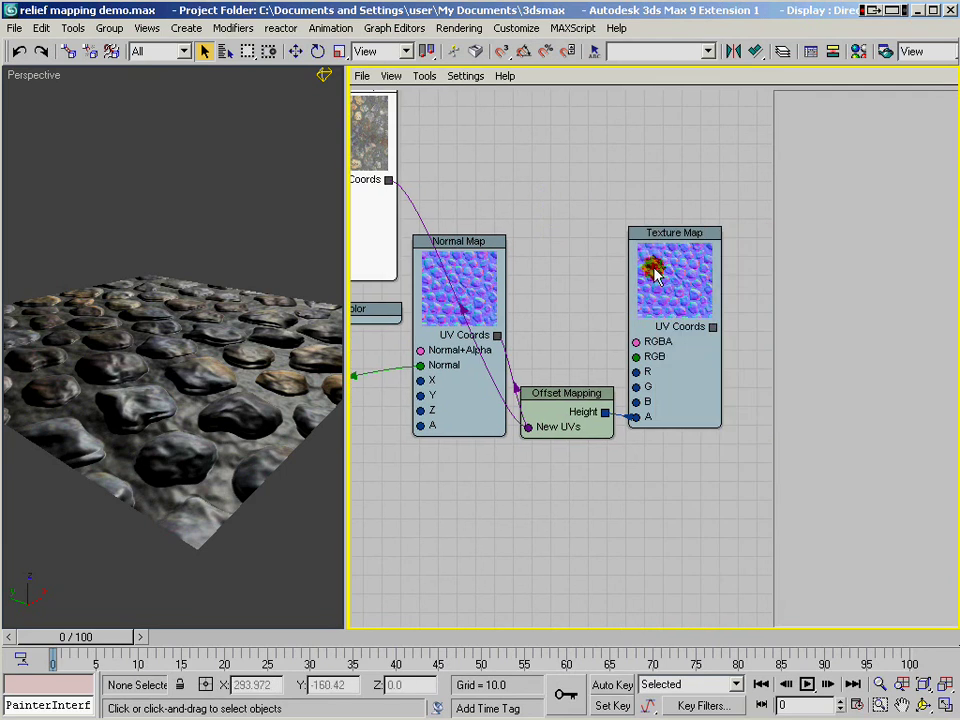
{"action": "left_click_drag", "start_coordinate": [654, 268], "coordinate": [757, 240]}
{"action": "left_click_drag", "start_coordinate": [568, 414], "coordinate": [672, 356]}
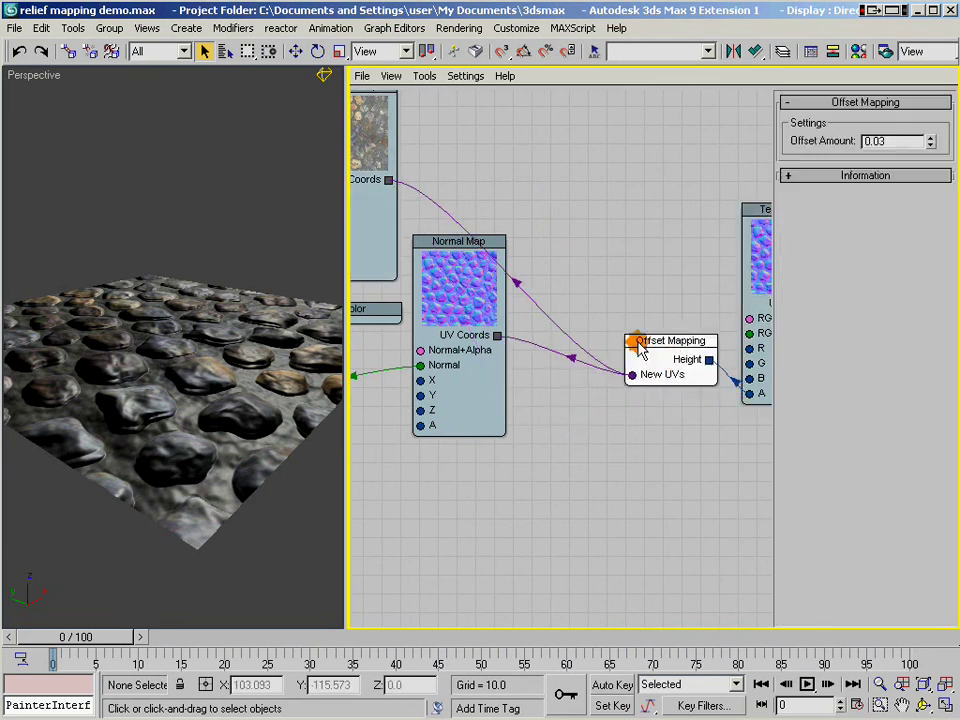
{"action": "left_click_drag", "start_coordinate": [460, 312], "coordinate": [531, 351]}
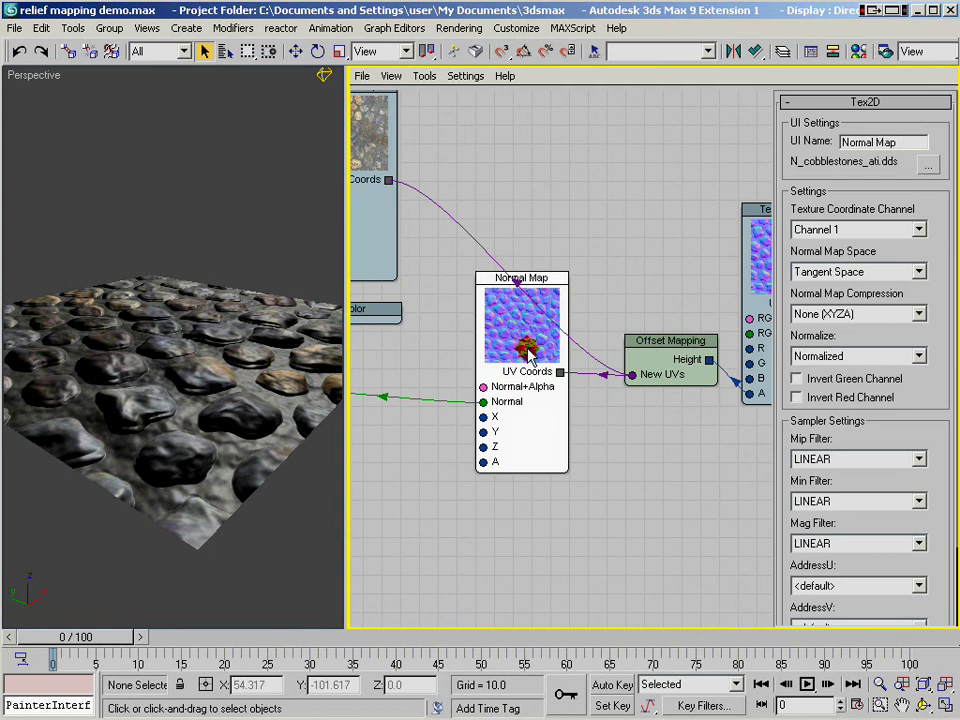
- Delete the link from Offset Mapping to the diffuse Texture Map and the link from the Normal Map to the material's Normal input
{"action": "left_click", "coordinate": [500, 273]}
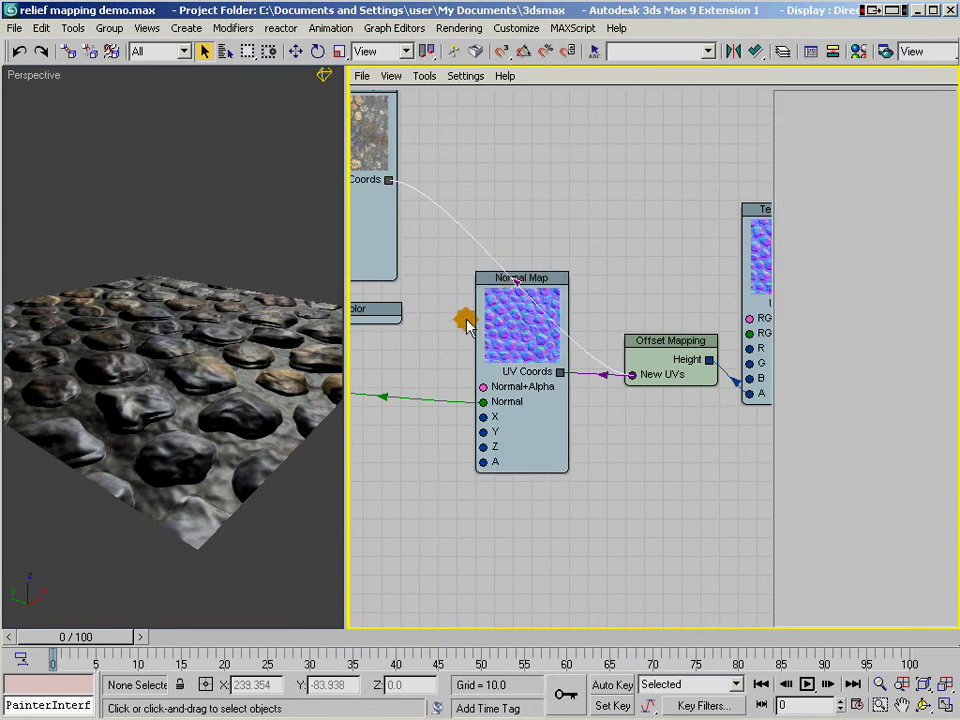
{"action": "key", "text": "Delete"}
{"action": "left_click", "coordinate": [402, 396]}
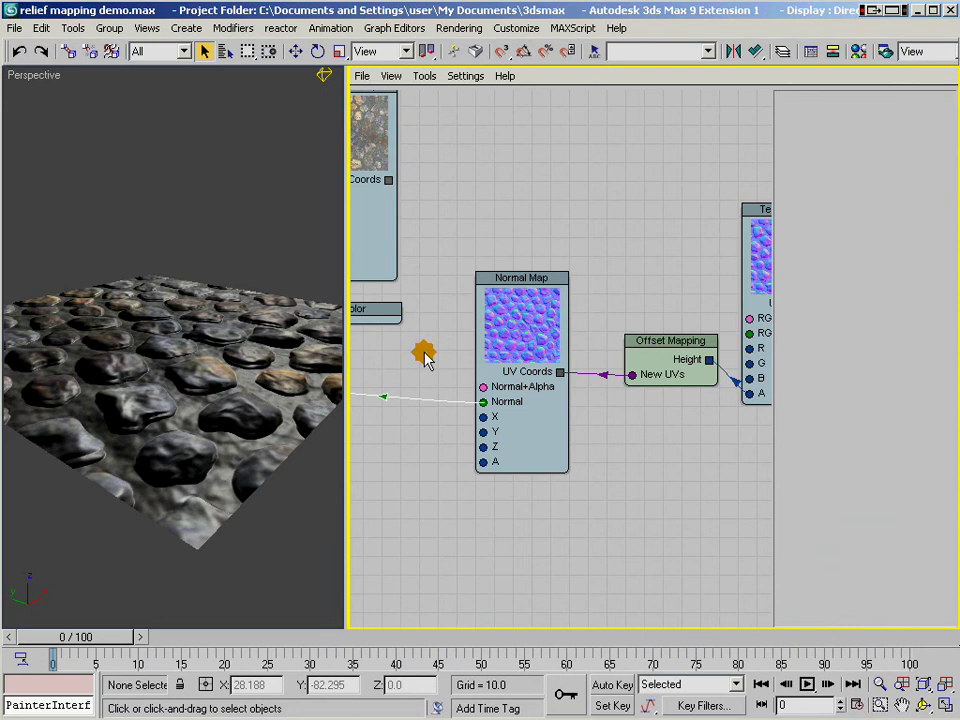
{"action": "key", "text": "Delete"}
- Move the Relief Map node beside the material, below the Color node, and display its settings
{"action": "middle_click_drag", "start_coordinate": [408, 365], "coordinate": [666, 332]}
{"action": "left_click_drag", "start_coordinate": [459, 457], "coordinate": [624, 358]}
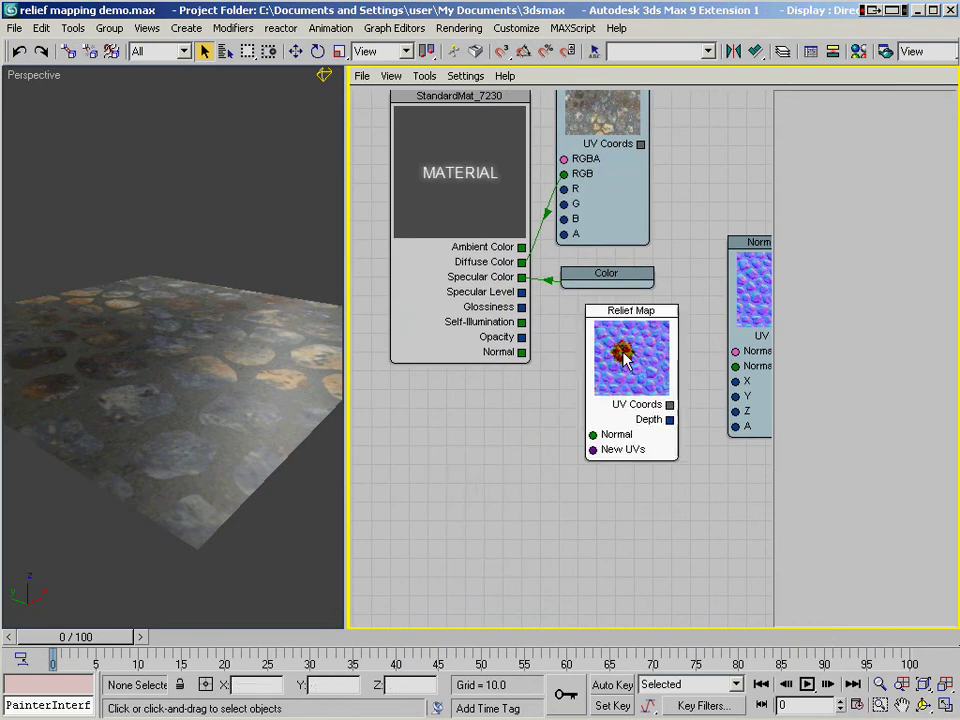
{"action": "left_click", "coordinate": [624, 358]}
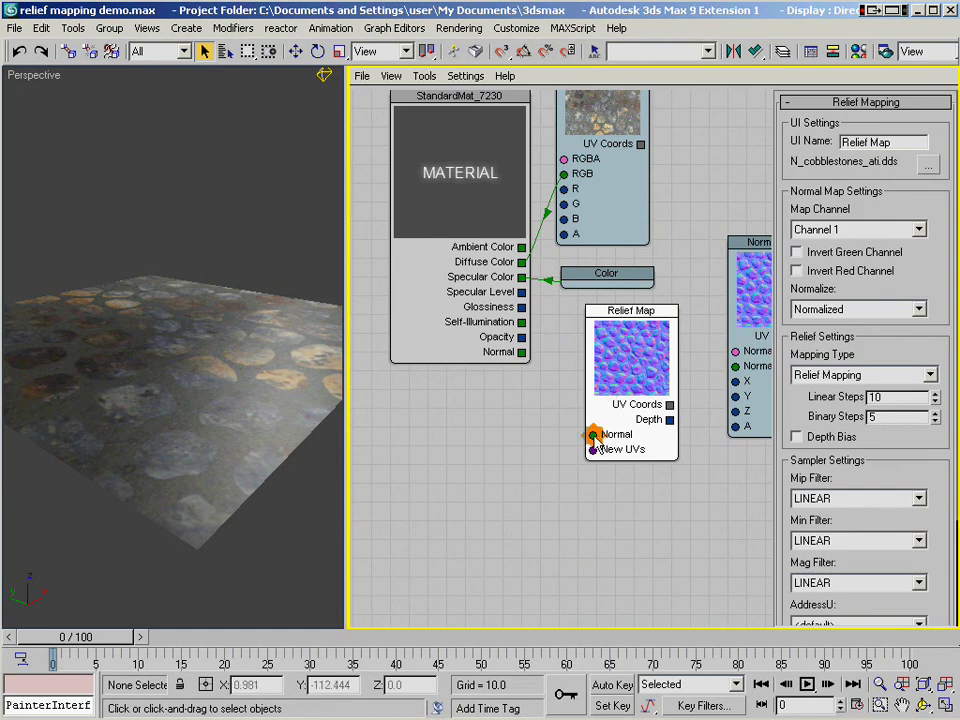
- Link the Relief Map's Normal output to the material's Normal input and its New UVs output to the diffuse Texture Map's UV Coords
{"action": "left_click_drag", "start_coordinate": [592, 434], "coordinate": [522, 354]}
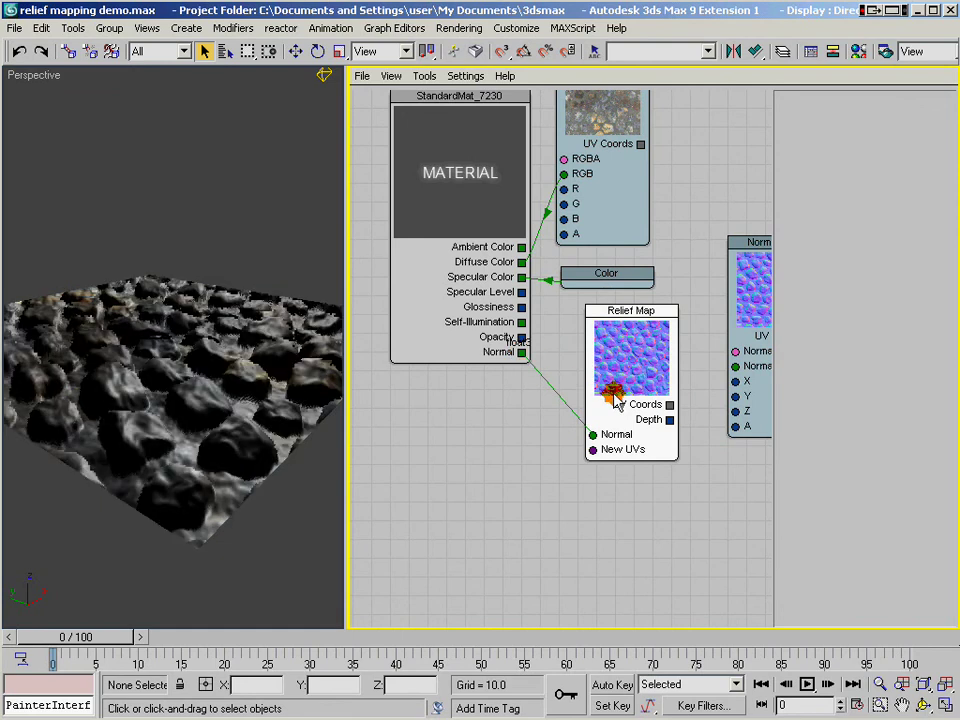
{"action": "left_click_drag", "start_coordinate": [592, 450], "coordinate": [643, 146]}
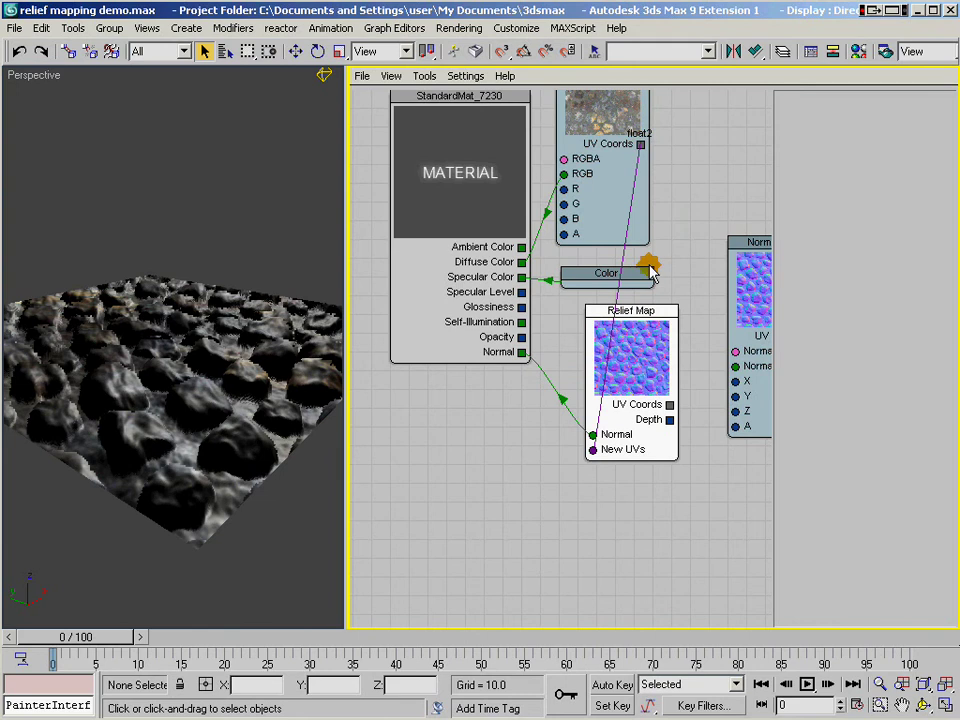
- Enlarge the perspective viewport and examine the relief-mapped cobblestones from several sides, both up close and at a distance
{"action": "left_click", "coordinate": [219, 309]}
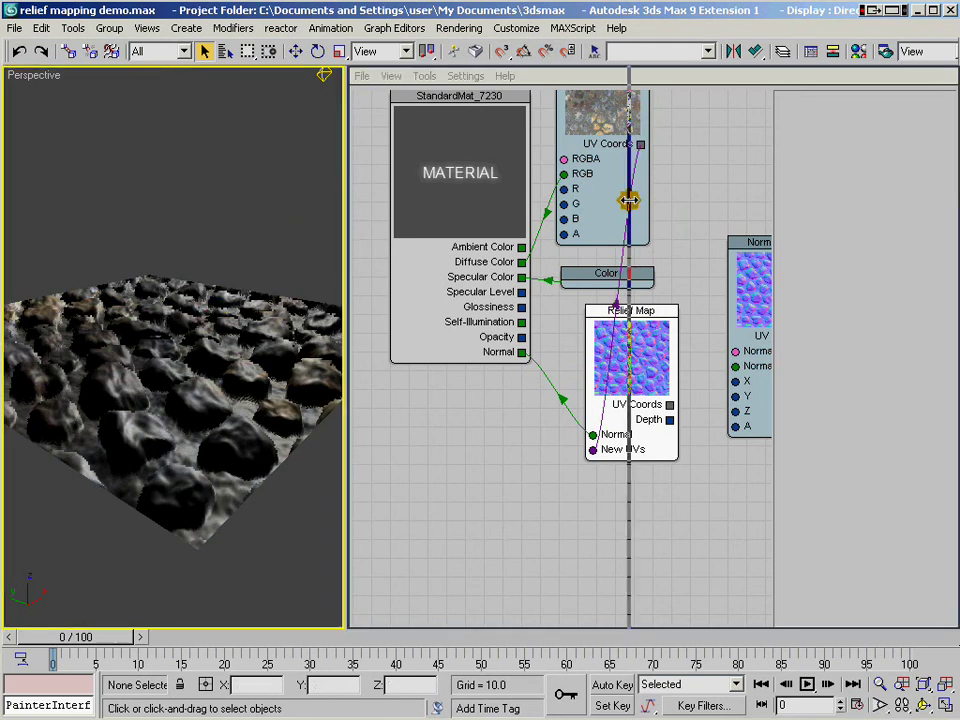
{"action": "left_click_drag", "start_coordinate": [628, 200], "coordinate": [765, 193]}
{"action": "key", "text": "ctrl+r"}
{"action": "left_click_drag", "start_coordinate": [418, 311], "coordinate": [353, 346]}
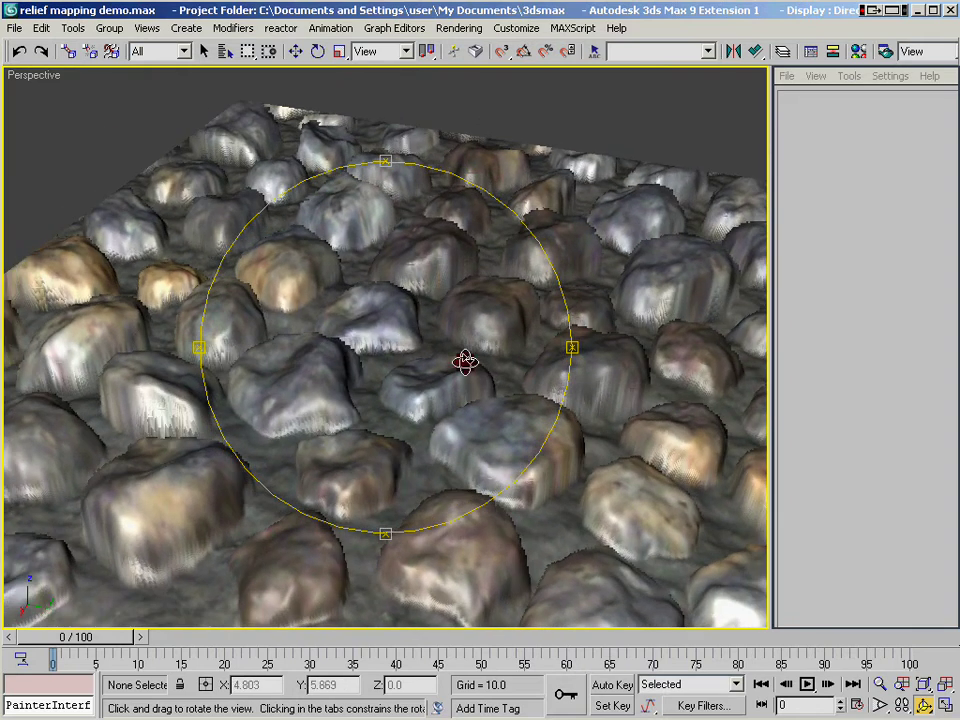
{"action": "left_click_drag", "start_coordinate": [499, 369], "coordinate": [474, 433]}
{"action": "key", "text": "alt+z"}
{"action": "left_click_drag", "start_coordinate": [393, 266], "coordinate": [423, 302]}
{"action": "key", "text": "ctrl+r"}
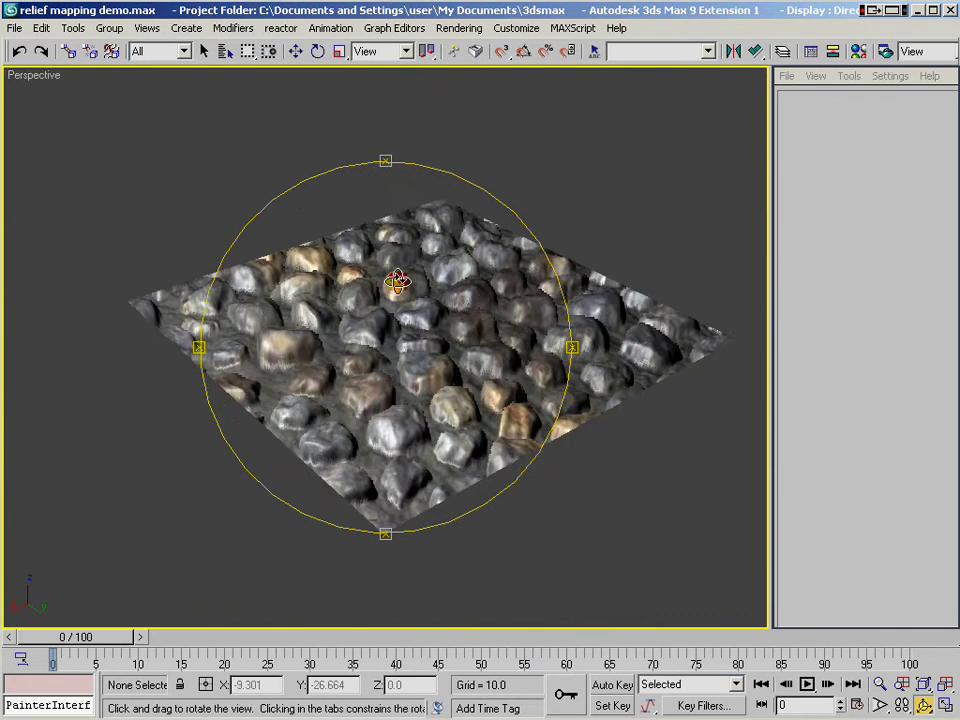
{"action": "key", "text": "alt+z"}
{"action": "left_click_drag", "start_coordinate": [396, 360], "coordinate": [396, 326]}
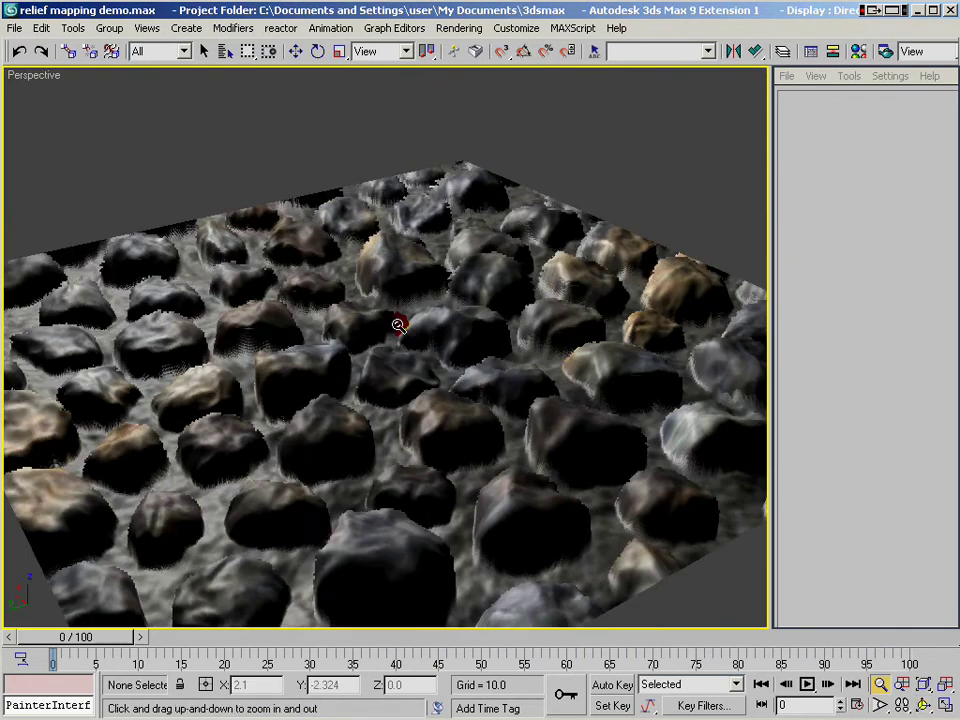
{"action": "key", "text": "ctrl+r"}
{"action": "left_click_drag", "start_coordinate": [474, 360], "coordinate": [323, 321]}
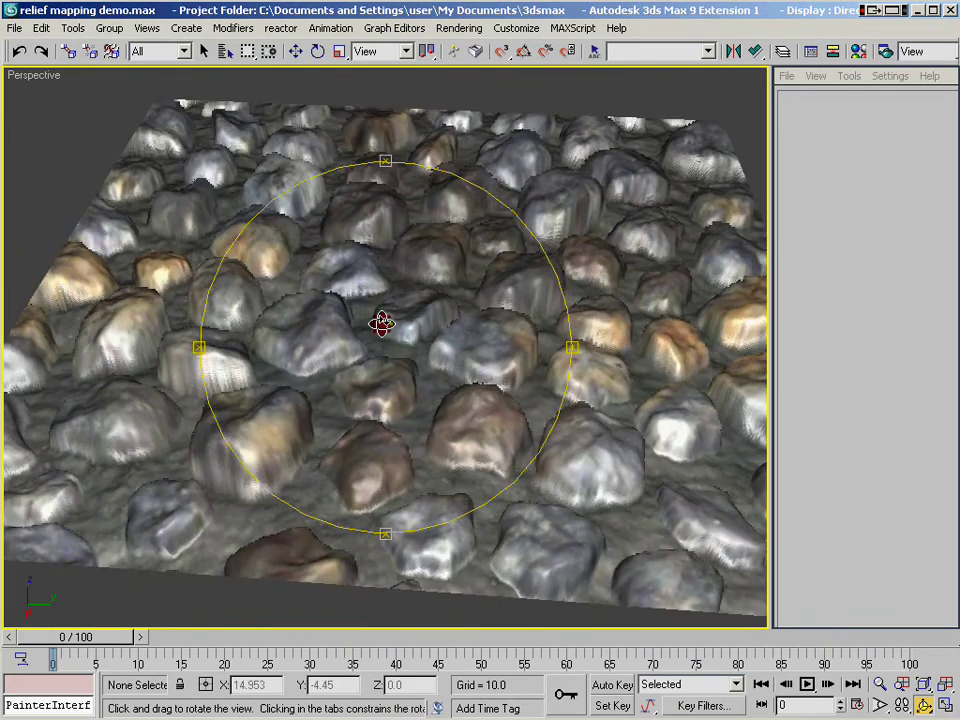
{"action": "left_click_drag", "start_coordinate": [381, 322], "coordinate": [416, 316]}
- View the whole relief-mapped plane from around and at low angles, return to a close view, and select the plane
{"action": "middle_click_drag", "start_coordinate": [422, 262], "coordinate": [421, 338], "text": "ctrl+alt"}
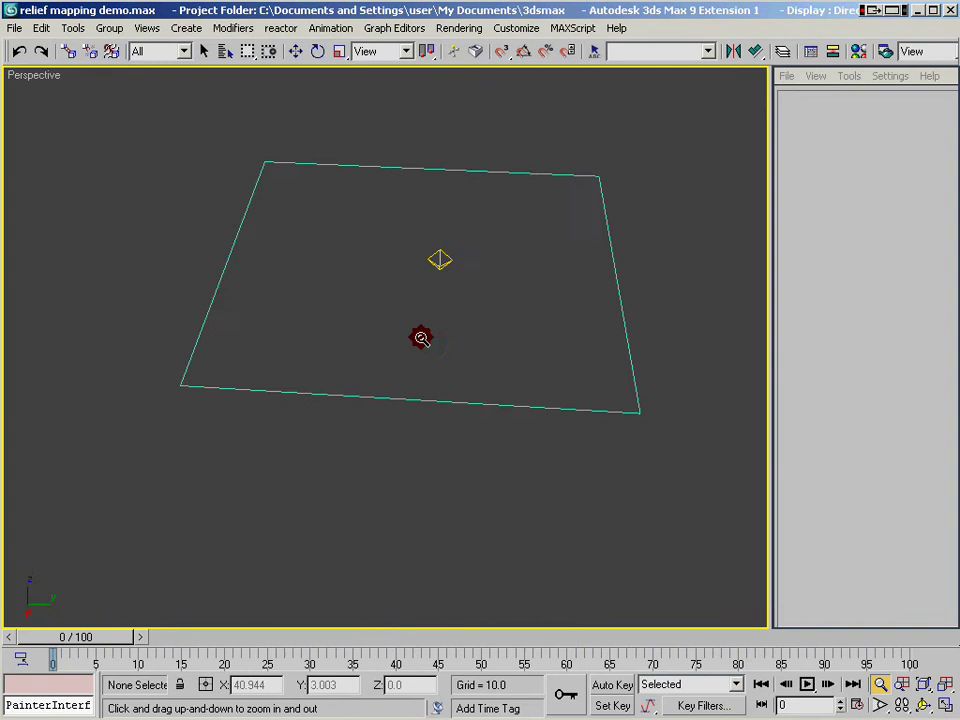
{"action": "key", "text": "ctrl+r"}
{"action": "left_click_drag", "start_coordinate": [424, 366], "coordinate": [396, 342]}
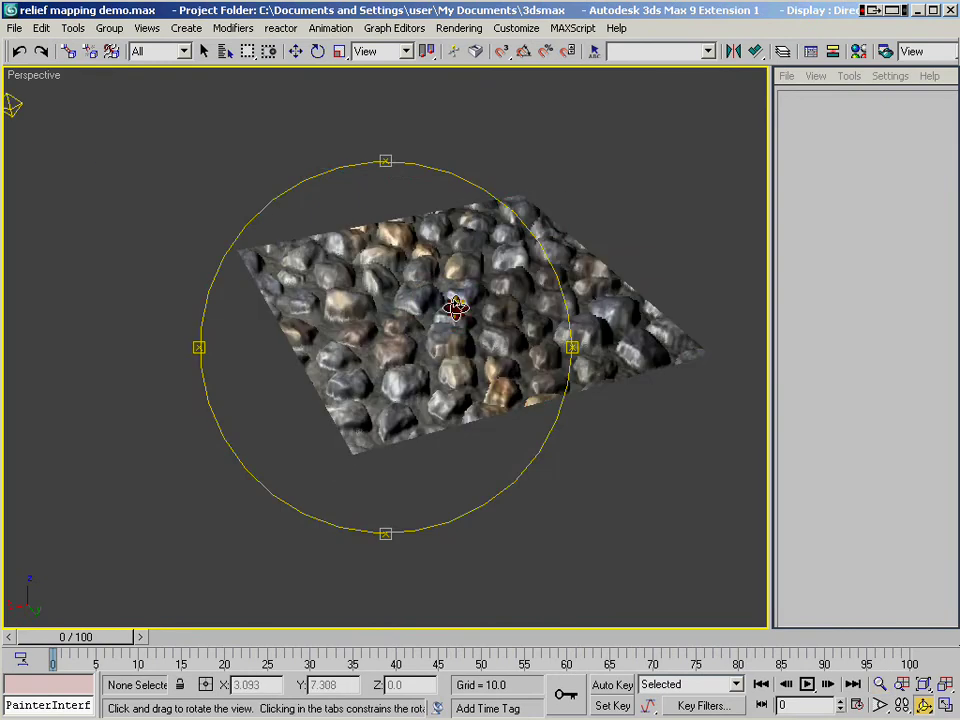
{"action": "key", "text": "alt+z"}
{"action": "left_click_drag", "start_coordinate": [455, 308], "coordinate": [454, 253]}
{"action": "key", "text": "ctrl+r"}
{"action": "left_click_drag", "start_coordinate": [426, 347], "coordinate": [700, 300]}
{"action": "key", "text": "alt+z"}
{"action": "left_click_drag", "start_coordinate": [448, 206], "coordinate": [471, 234]}
{"action": "middle_click_drag", "start_coordinate": [471, 234], "coordinate": [400, 330]}
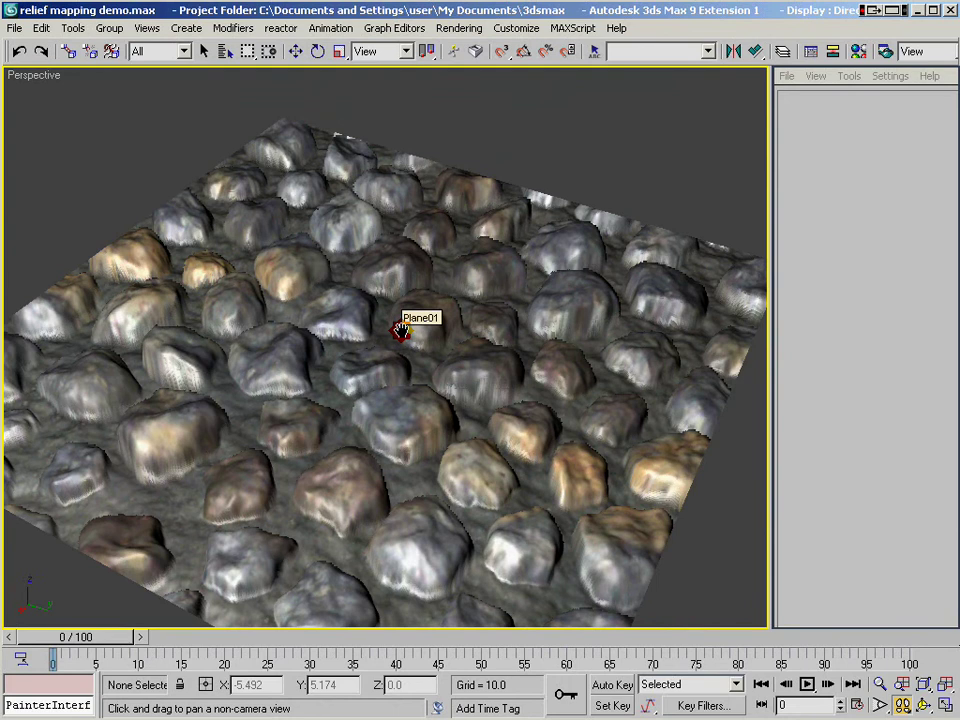
{"action": "right_click", "coordinate": [400, 331]}
{"action": "left_click", "coordinate": [408, 283]}
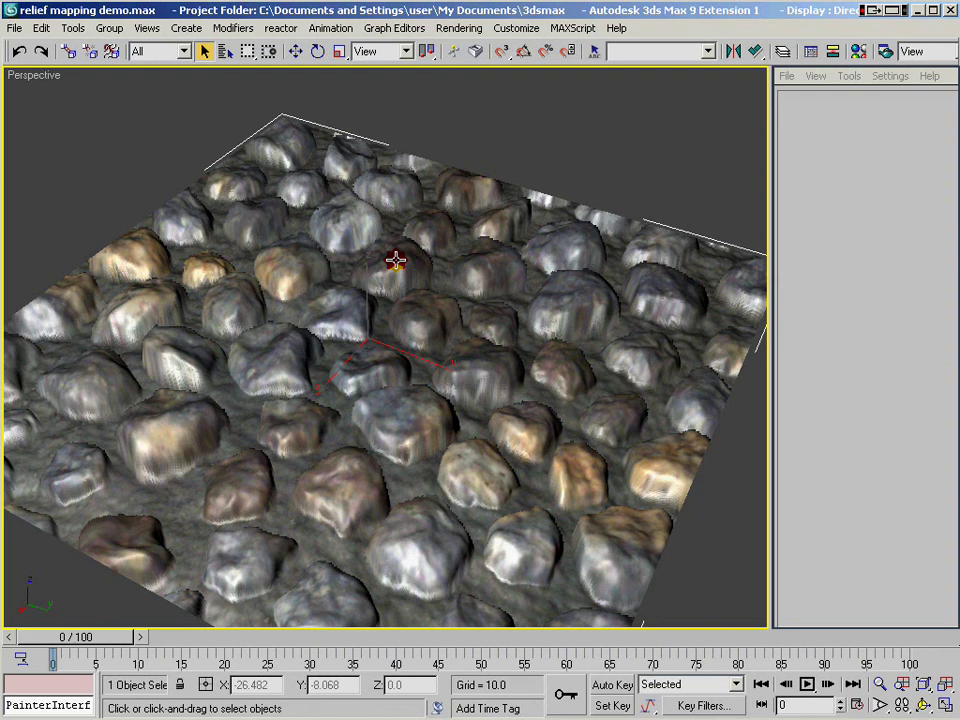
- Bring the shader graph back beside the viewport and move the Normal Map and Relief Map nodes away from the material
{"action": "left_click_drag", "start_coordinate": [767, 139], "coordinate": [390, 159]}
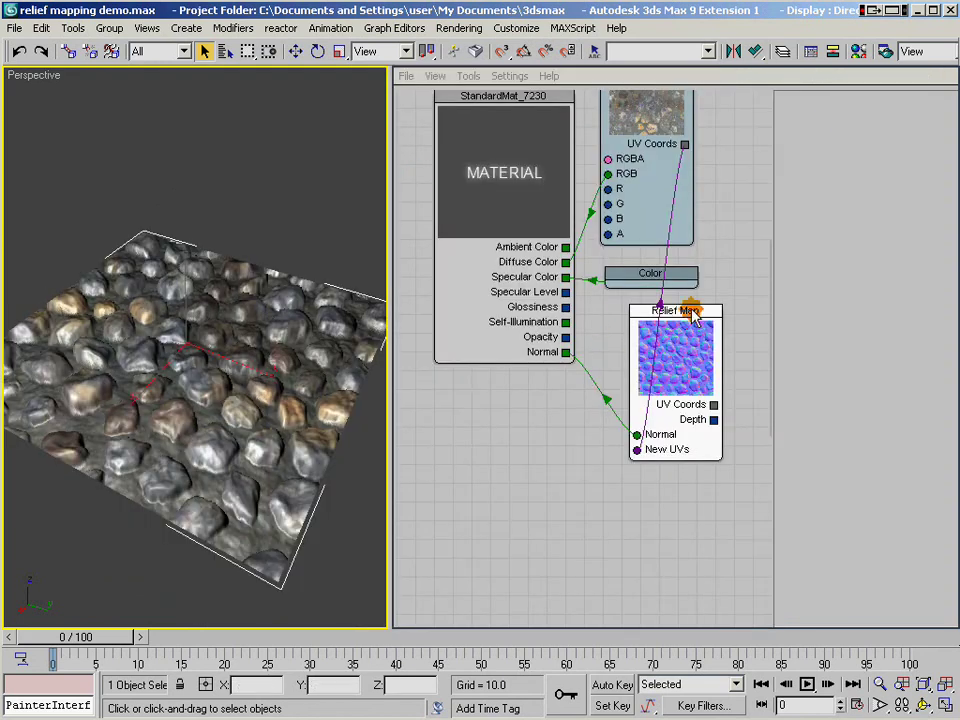
{"action": "middle_click_drag", "start_coordinate": [692, 309], "coordinate": [527, 329]}
{"action": "scroll", "coordinate": [661, 313], "scroll_direction": "down", "scroll_amount": 1}
{"action": "scroll", "coordinate": [690, 325], "scroll_direction": "down", "scroll_amount": 2}
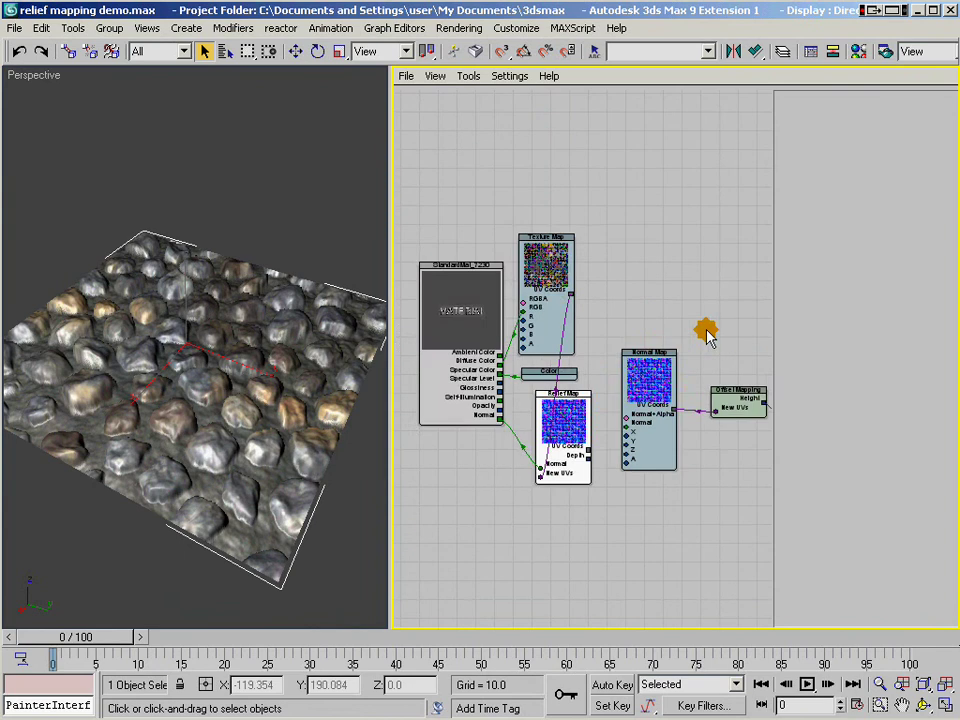
{"action": "middle_click_drag", "start_coordinate": [705, 330], "coordinate": [574, 242]}
{"action": "left_click", "coordinate": [613, 317]}
{"action": "left_click_drag", "start_coordinate": [510, 296], "coordinate": [750, 276]}
{"action": "left_click_drag", "start_coordinate": [426, 343], "coordinate": [576, 281]}
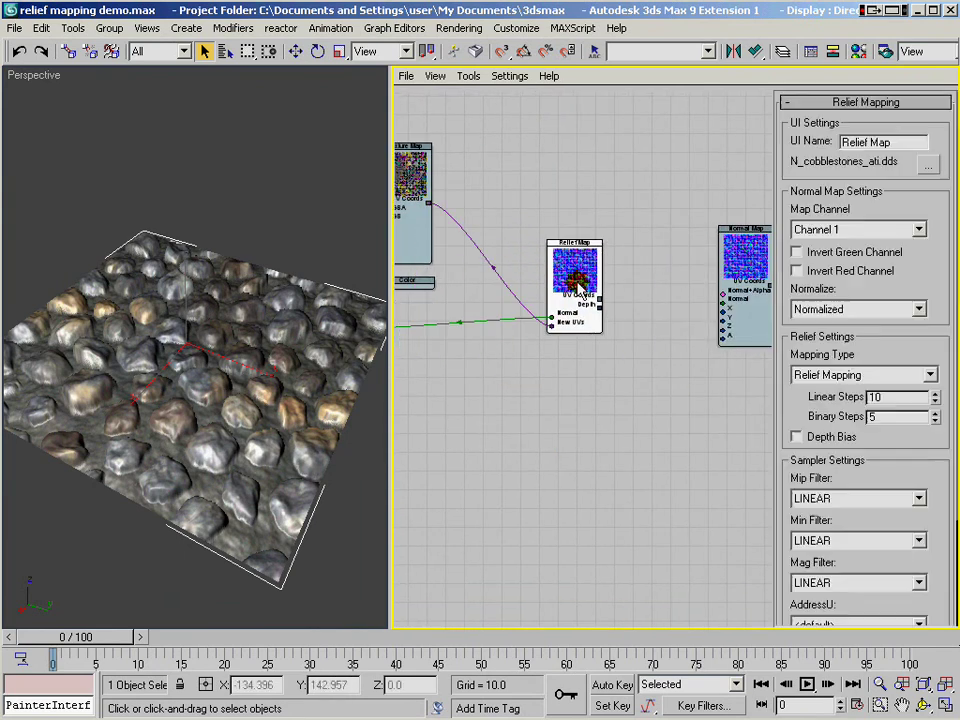
- Feed the Relief Map's Depth input from a new Constant node and place that node beside the Relief Map
{"action": "scroll", "coordinate": [567, 275], "scroll_direction": "up", "scroll_amount": 5}
{"action": "middle_click_drag", "start_coordinate": [598, 188], "coordinate": [585, 309]}
{"action": "scroll", "coordinate": [585, 309], "scroll_direction": "up", "scroll_amount": 2}
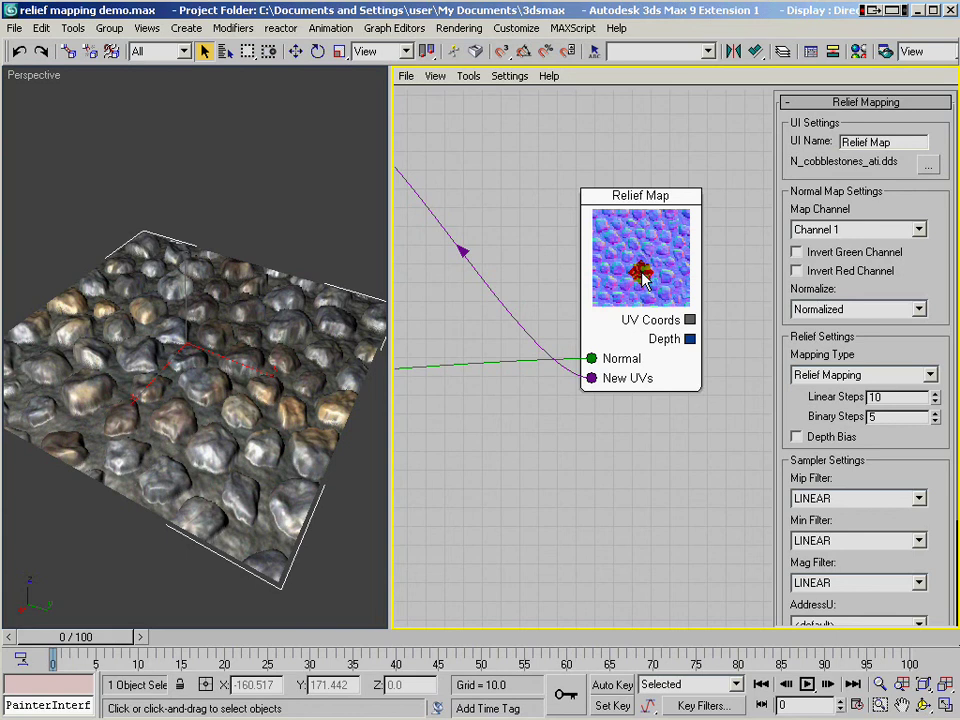
{"action": "mouse_move", "coordinate": [643, 280]}
{"action": "left_mouse_down"}
{"action": "mouse_move", "coordinate": [644, 265]}
{"action": "mouse_move", "coordinate": [688, 352]}
{"action": "mouse_move", "coordinate": [692, 342]}
{"action": "left_mouse_up"}
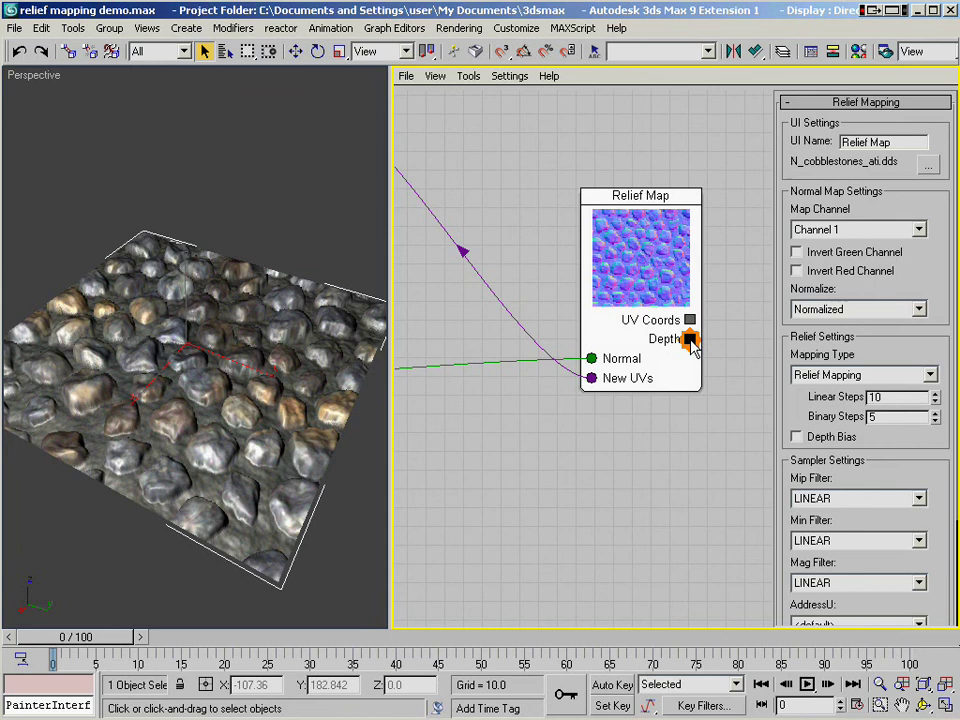
{"action": "mouse_move", "coordinate": [692, 342]}
{"action": "left_mouse_down"}
{"action": "mouse_move", "coordinate": [651, 295]}
{"action": "mouse_move", "coordinate": [719, 343]}
{"action": "mouse_move", "coordinate": [697, 352]}
{"action": "mouse_move", "coordinate": [652, 288]}
{"action": "left_mouse_up"}
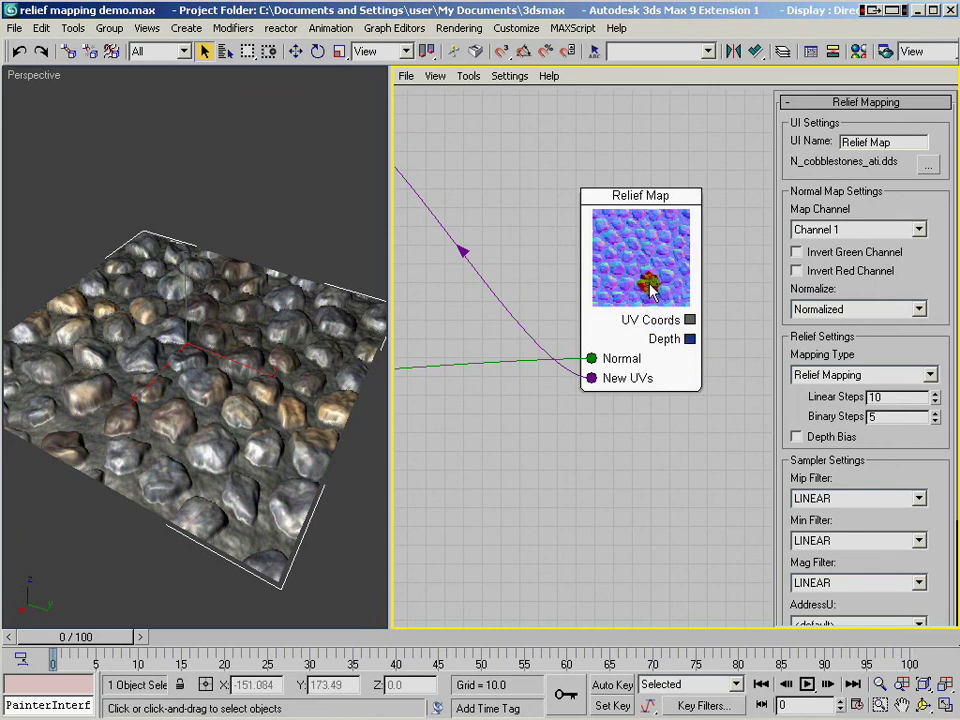
{"action": "middle_click_drag", "start_coordinate": [178, 390], "coordinate": [178, 343], "text": "alt"}
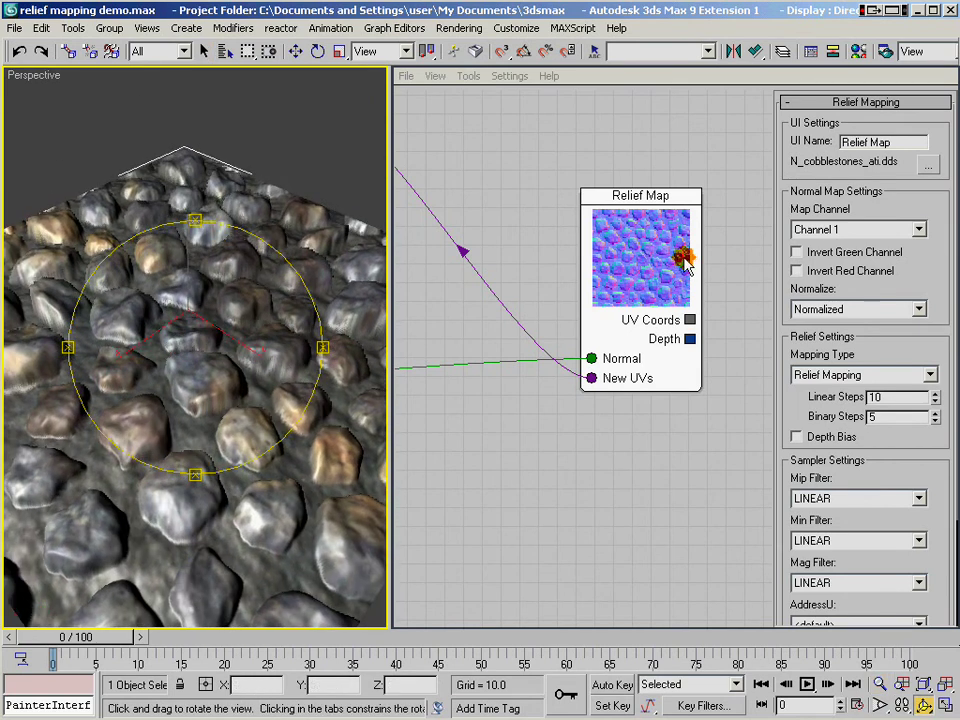
{"action": "left_click_drag", "start_coordinate": [681, 257], "coordinate": [602, 242]}
{"action": "left_click_drag", "start_coordinate": [619, 321], "coordinate": [679, 356]}
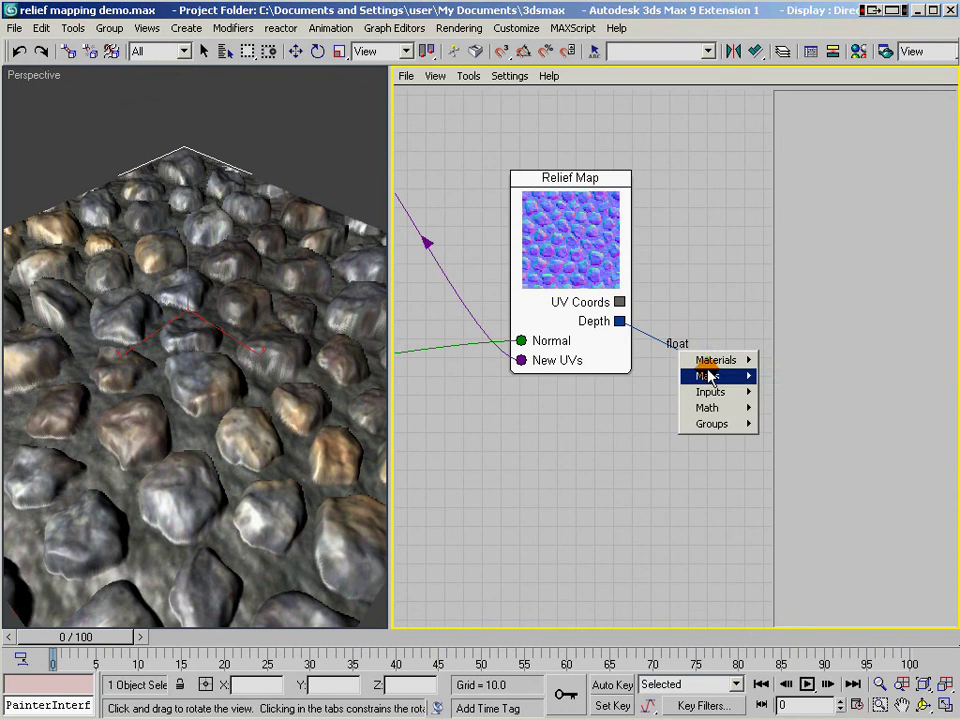
{"action": "mouse_move", "coordinate": [707, 379]}
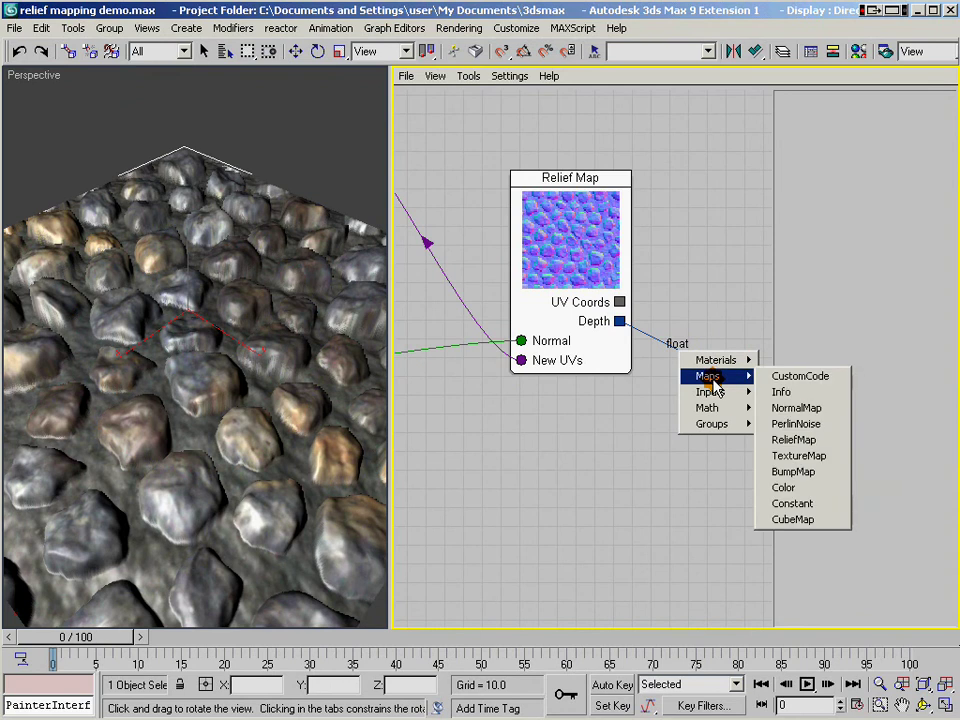
{"action": "left_click", "coordinate": [800, 507]}
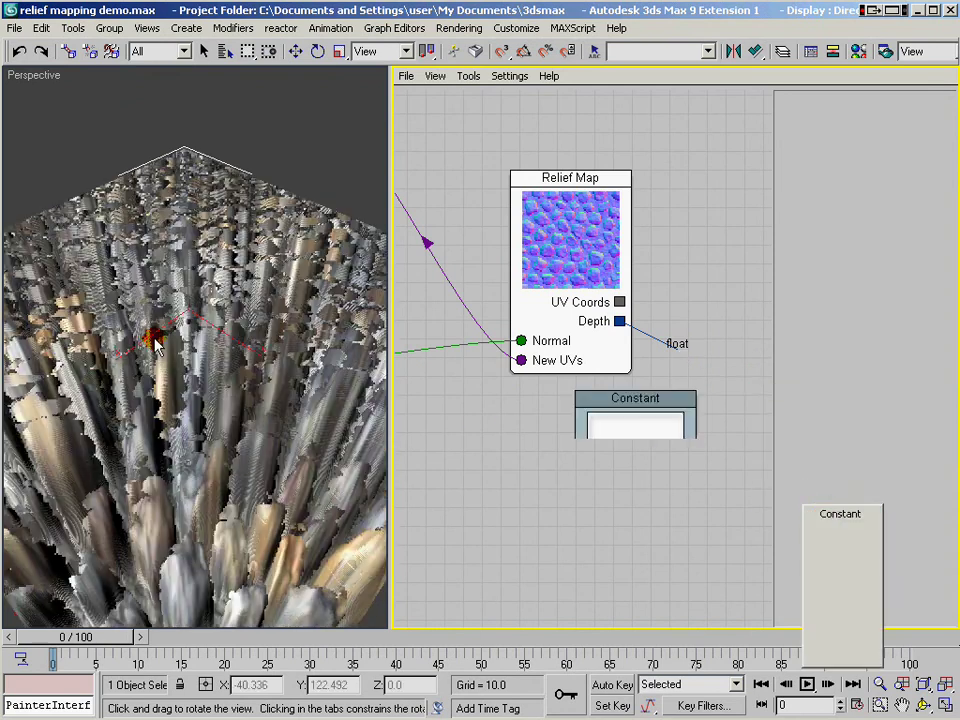
{"action": "mouse_move", "coordinate": [644, 440]}
{"action": "left_mouse_down"}
{"action": "mouse_move", "coordinate": [706, 316]}
{"action": "mouse_move", "coordinate": [718, 210]}
{"action": "left_mouse_up"}
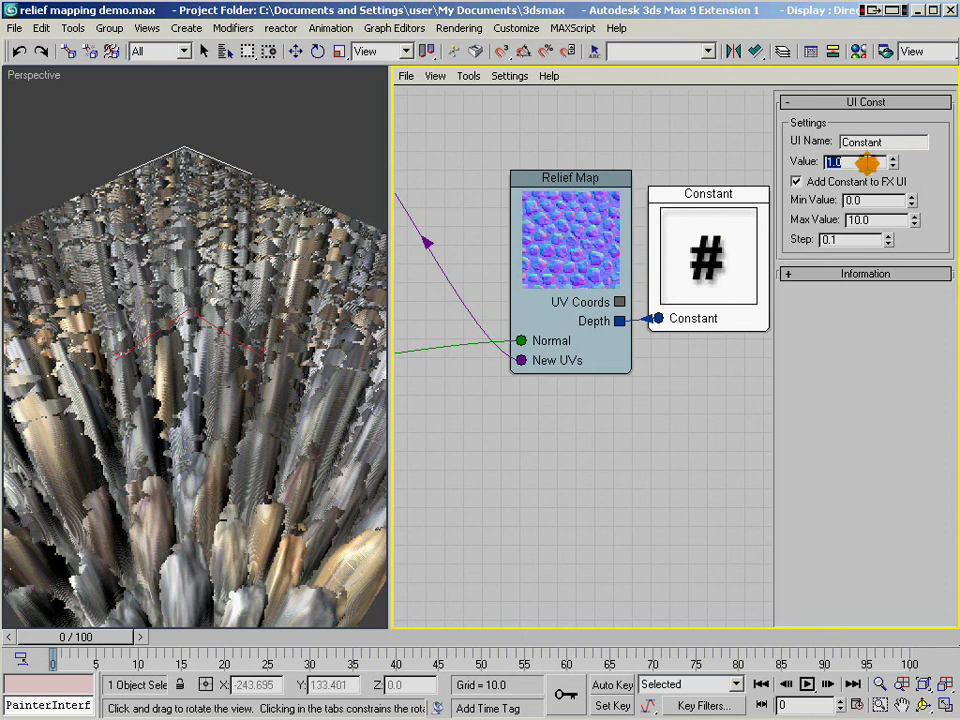
- Try Constant values of 0.1 and 0.2 for the relief depth and view the cobblestones from different angles with each
{"action": "key", "text": "Return"}
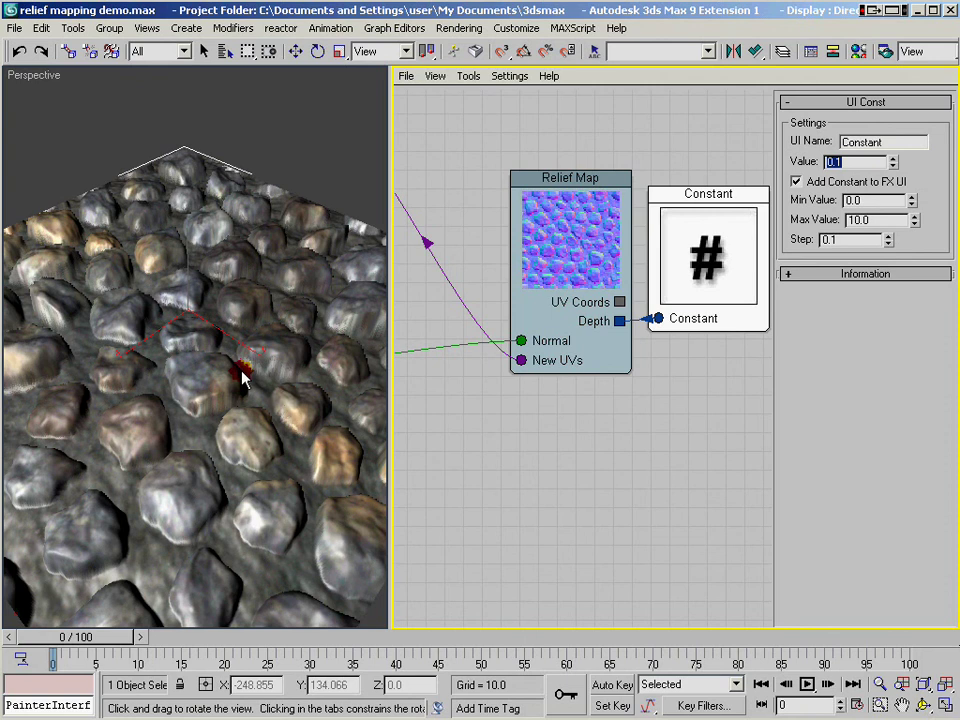
{"action": "left_click_drag", "start_coordinate": [242, 375], "coordinate": [615, 204]}
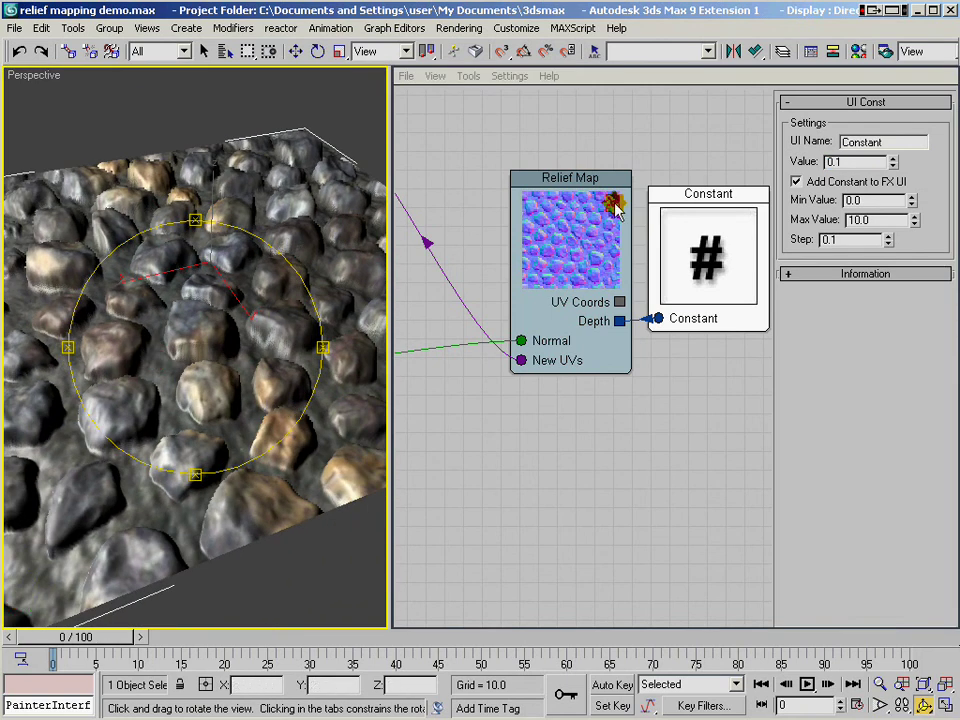
{"action": "left_click", "coordinate": [833, 162]}
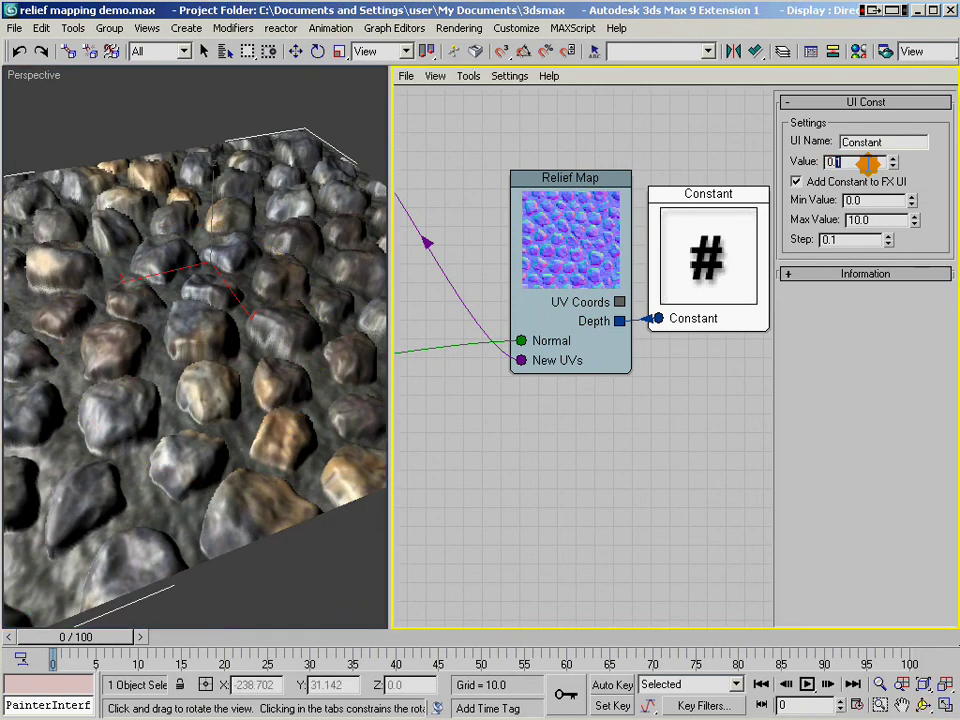
{"action": "key", "text": "Return"}
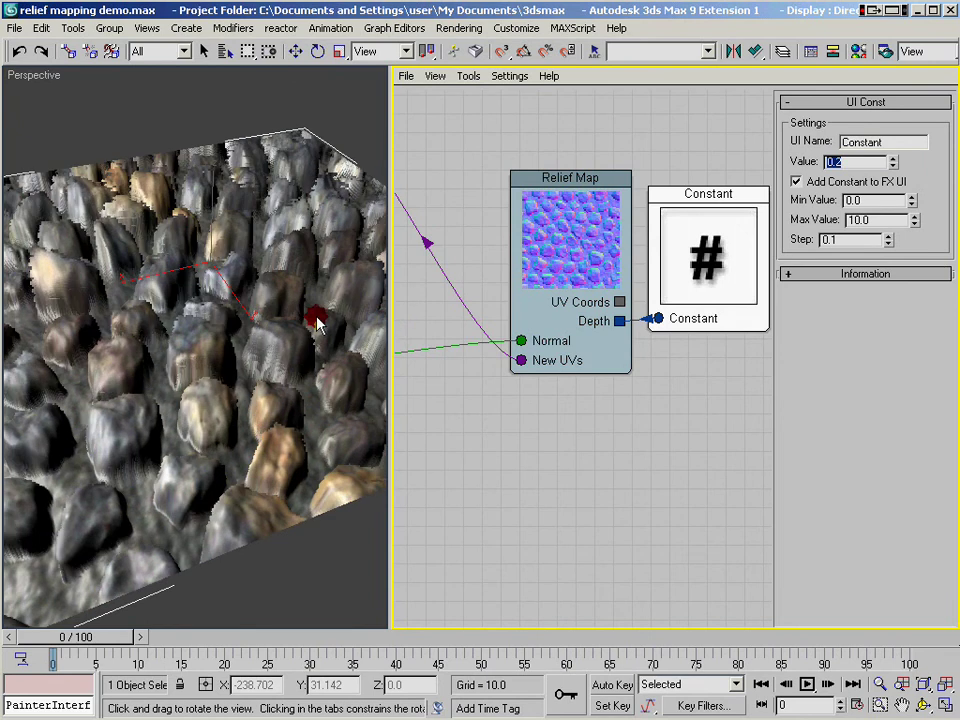
{"action": "left_click_drag", "start_coordinate": [228, 335], "coordinate": [95, 336]}
- Set the Constant's value to 0.05 and examine the shallower cobblestones at grazing angles, up close and from above
{"action": "double_click", "coordinate": [856, 162]}
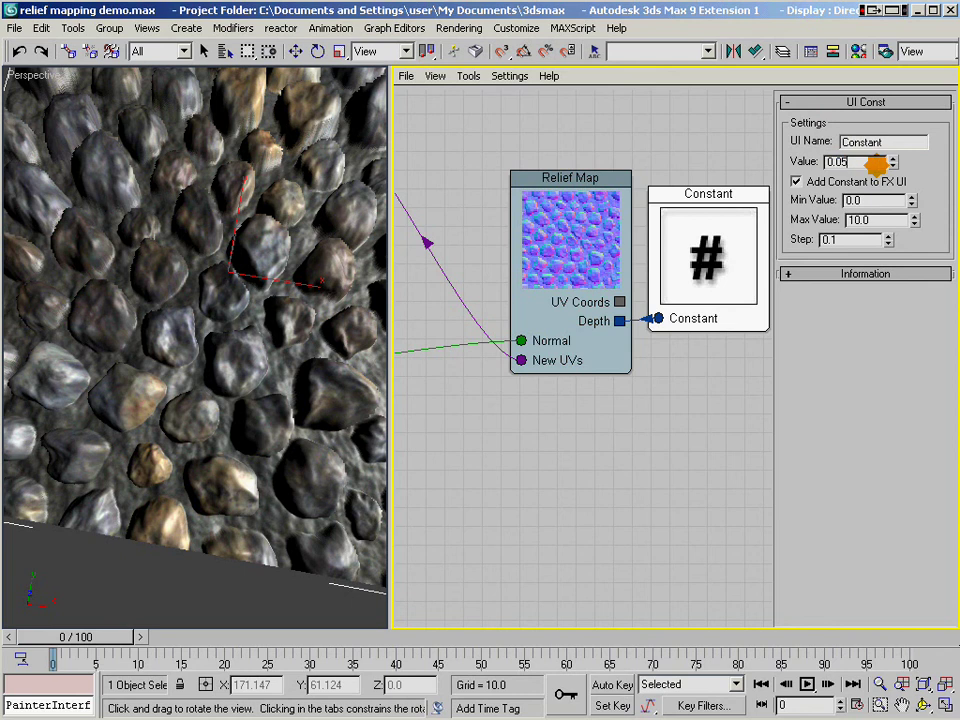
{"action": "left_click", "coordinate": [263, 258]}
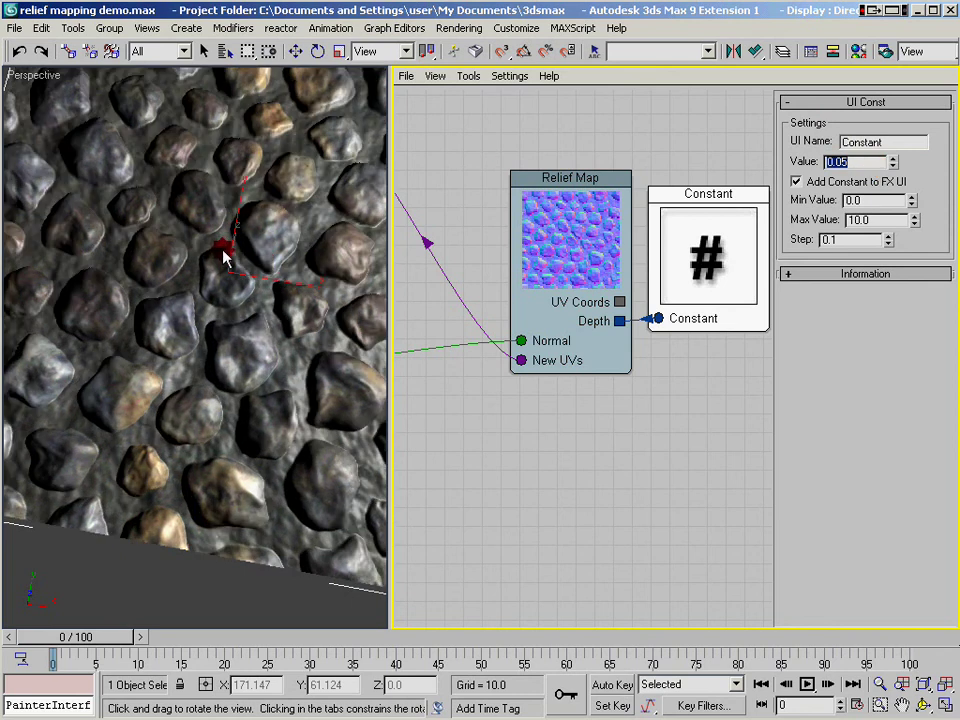
{"action": "left_click_drag", "start_coordinate": [225, 258], "coordinate": [115, 288]}
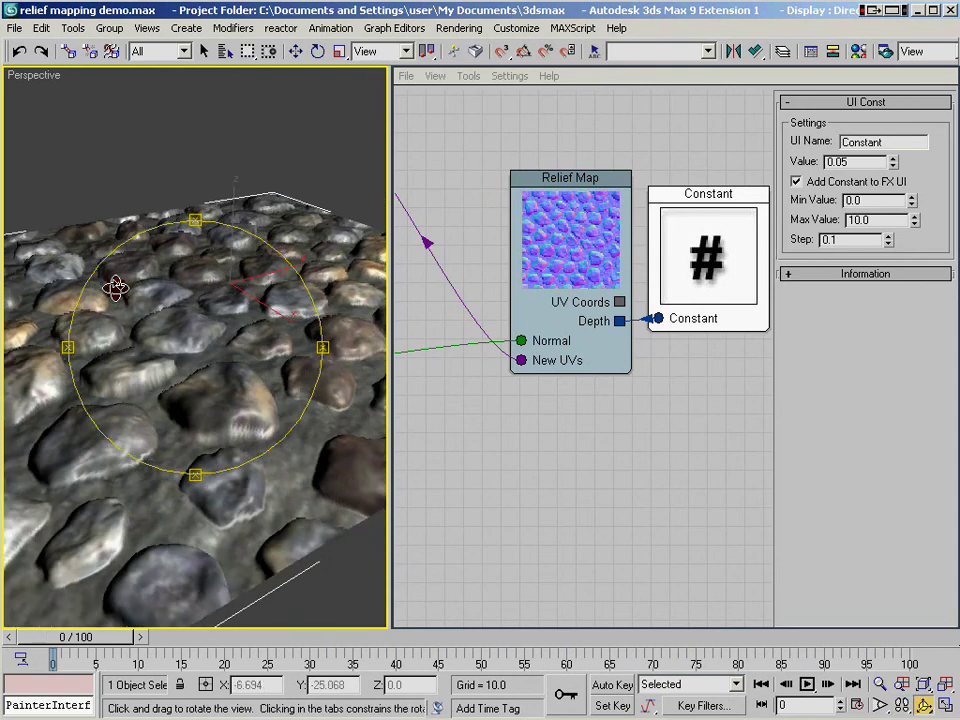
{"action": "middle_click_drag", "start_coordinate": [229, 317], "coordinate": [162, 318], "text": "ctrl+alt"}
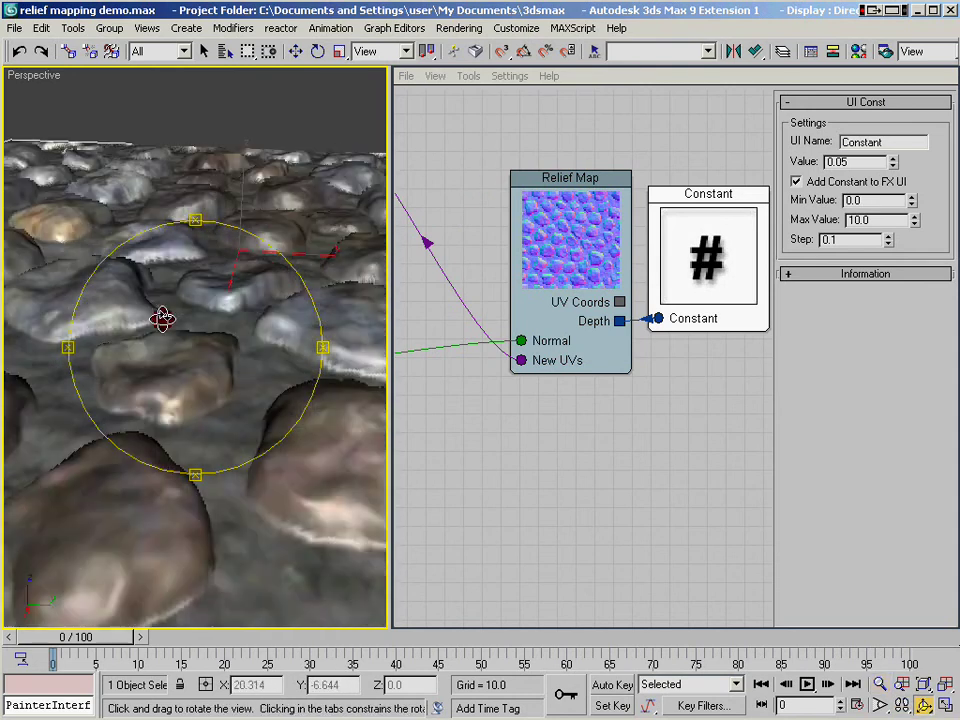
{"action": "left_click_drag", "start_coordinate": [163, 319], "coordinate": [234, 318]}
{"action": "key", "text": "alt+z"}
- Try 5 Linear Steps and 3 Binary Steps in the Relief Map node's relief settings
{"action": "left_click", "coordinate": [553, 177]}
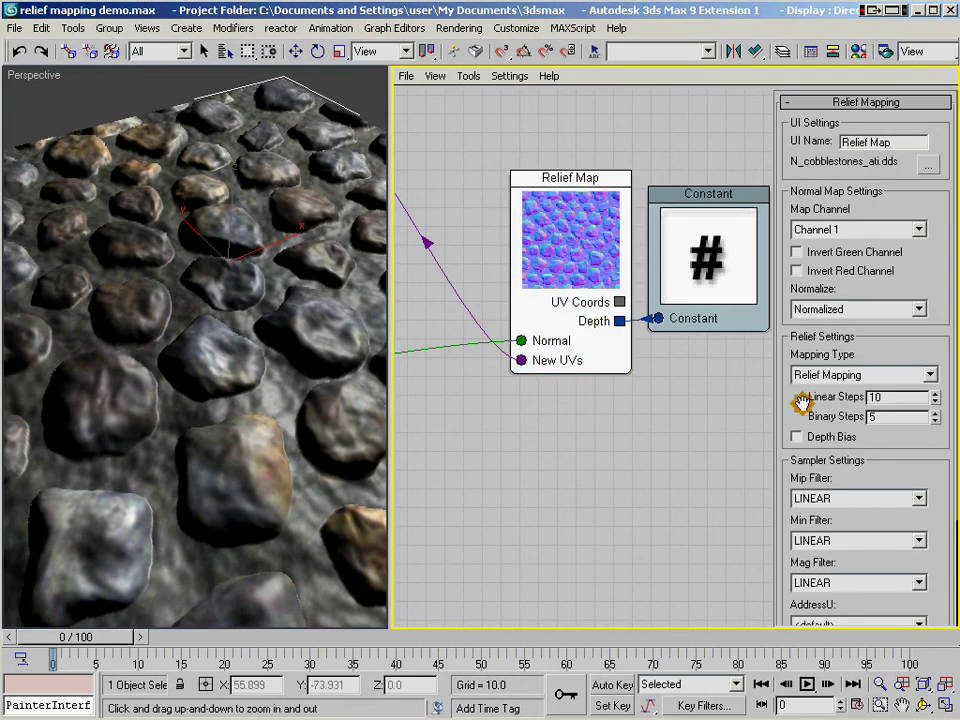
{"action": "left_click", "coordinate": [903, 397]}
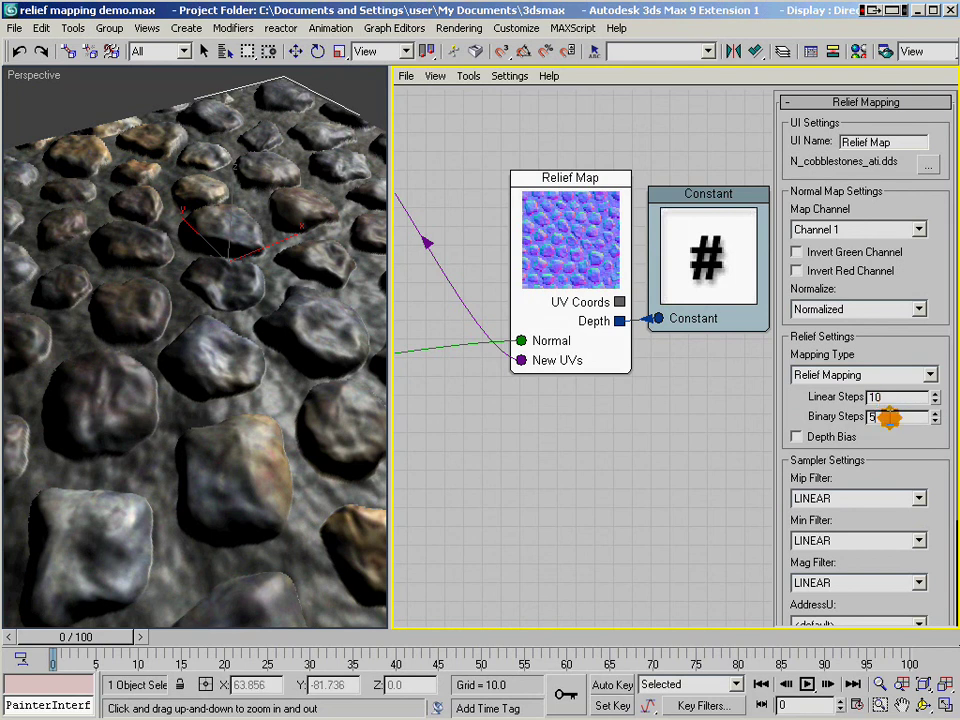
{"action": "left_click", "coordinate": [897, 397]}
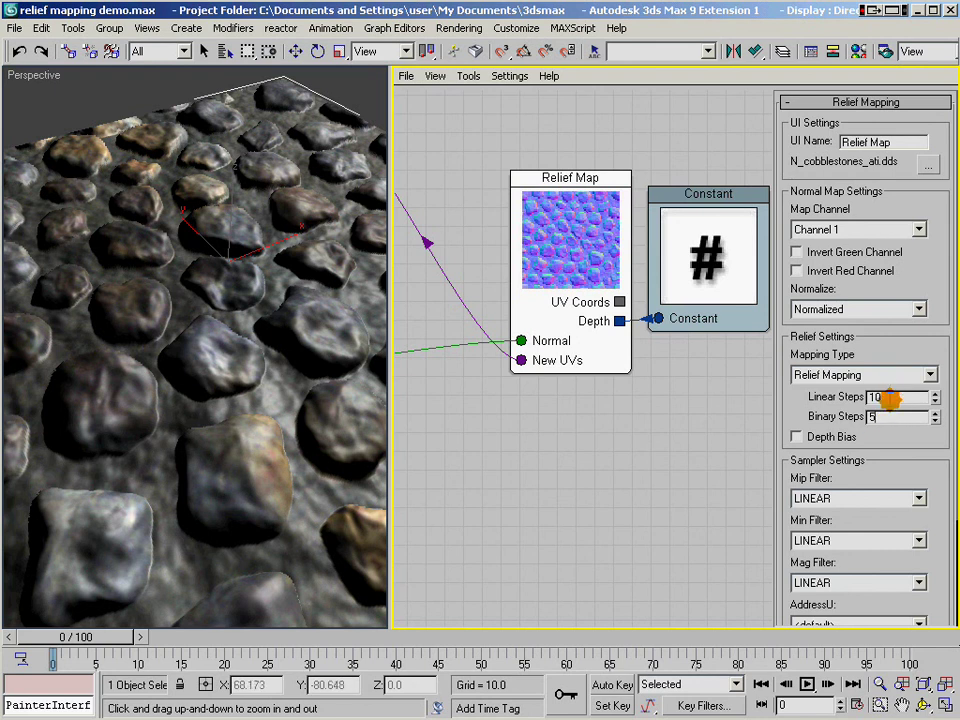
{"action": "left_click", "coordinate": [889, 416]}
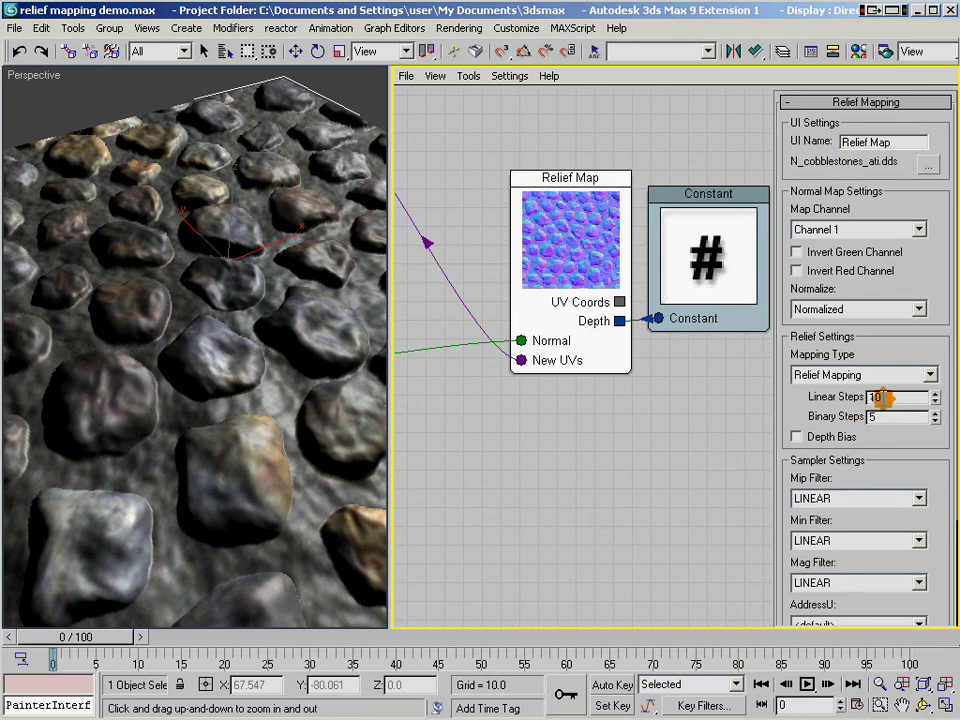
{"action": "key", "text": "Tab"}
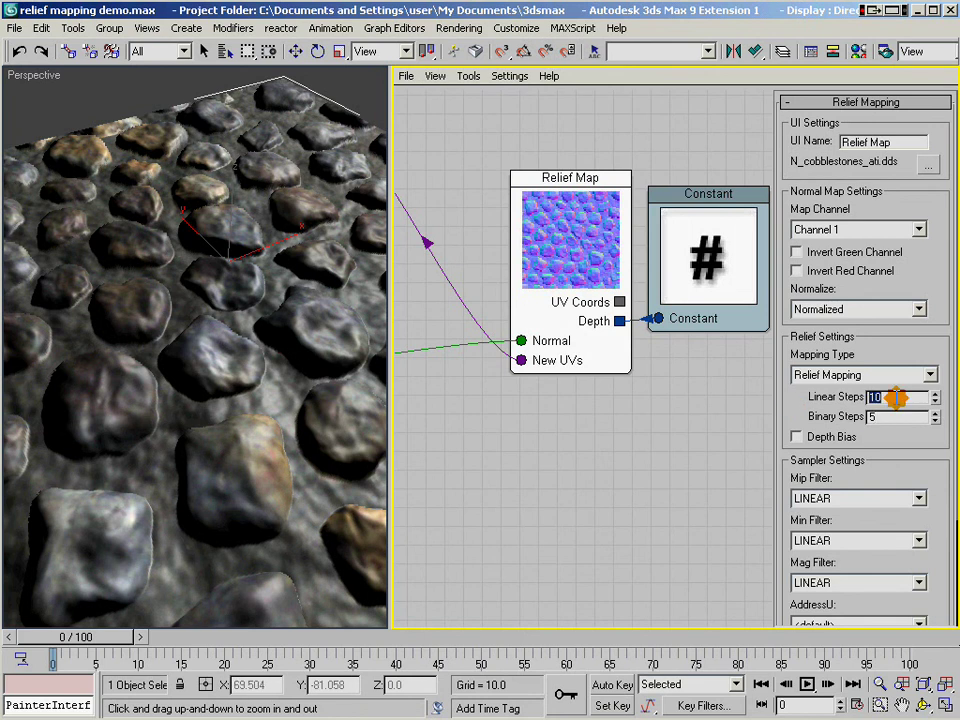
{"action": "left_click", "coordinate": [884, 416]}
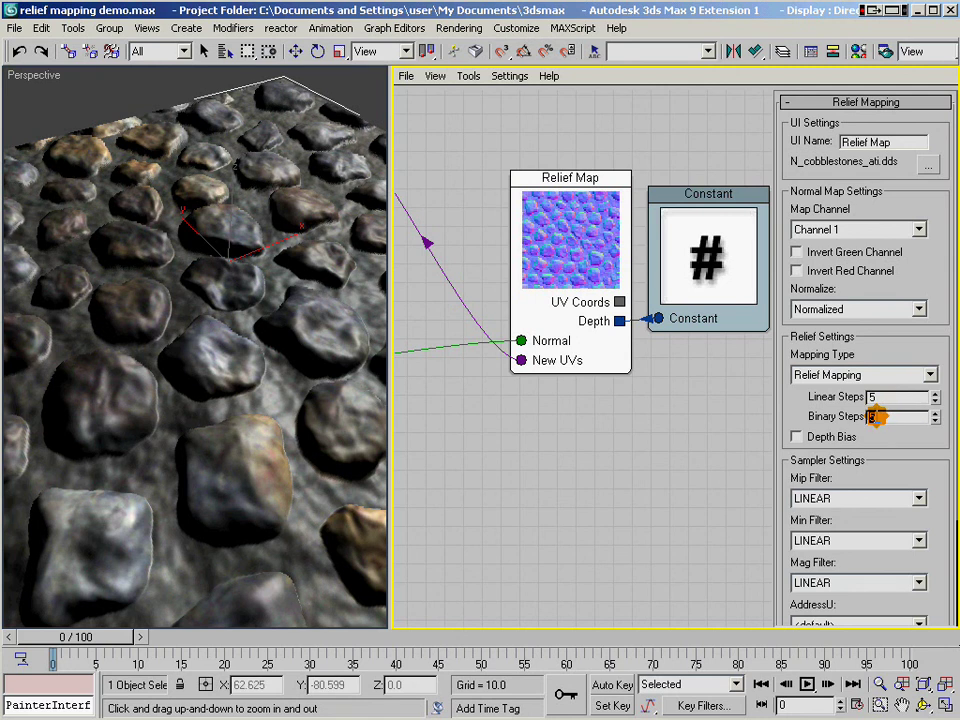
{"action": "type", "text": "3"}
{"action": "key", "text": "Return"}
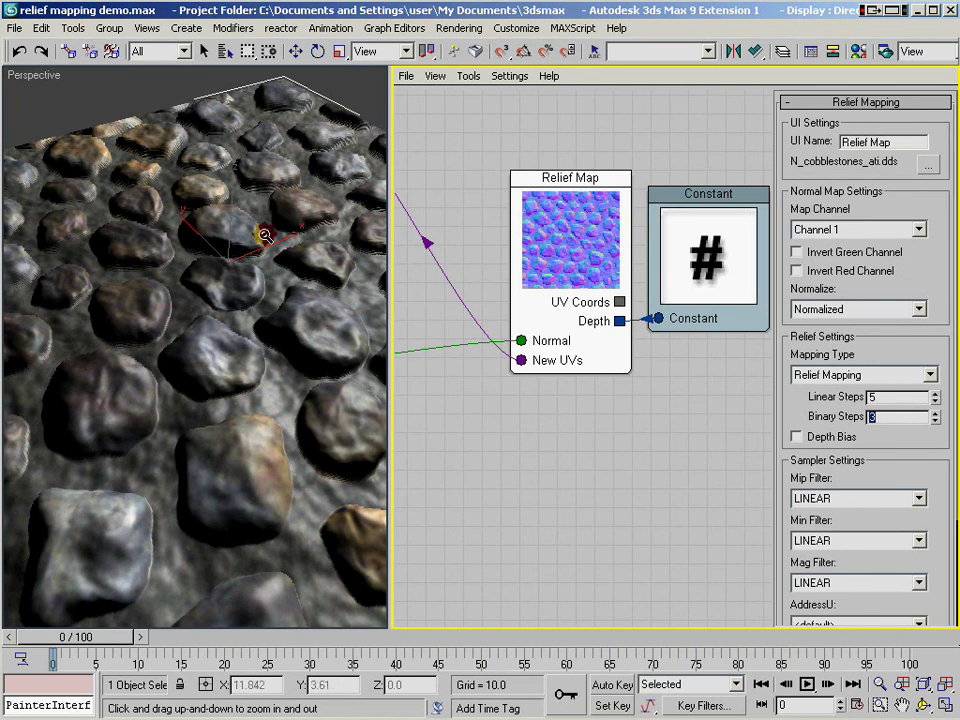
- Examine the edges of the cobblestones up close for stepping, and check the whole plane from a distance
{"action": "left_click_drag", "start_coordinate": [268, 208], "coordinate": [264, 146]}
{"action": "key", "text": "ctrl+p"}
{"action": "left_click_drag", "start_coordinate": [169, 178], "coordinate": [147, 298]}
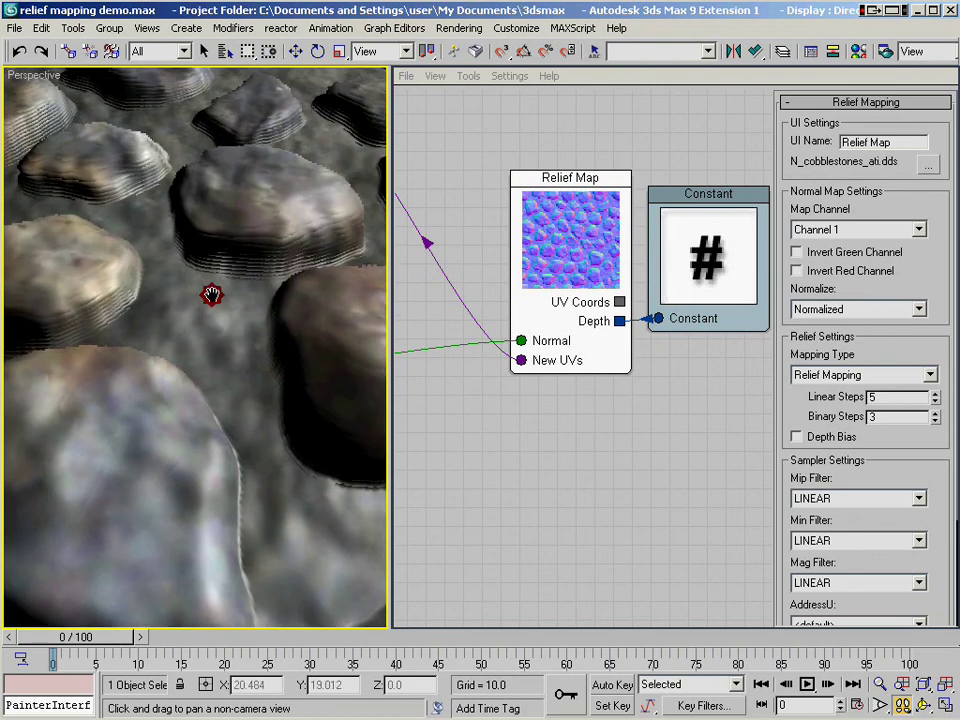
{"action": "right_click", "coordinate": [257, 256]}
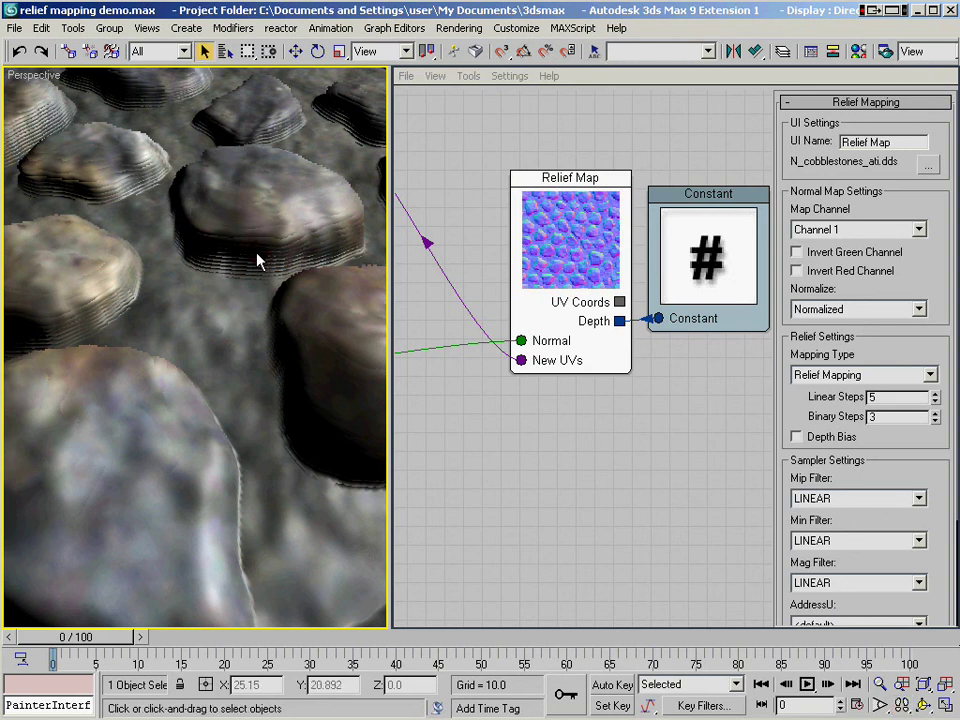
{"action": "key", "text": "alt+z"}
{"action": "left_click_drag", "start_coordinate": [253, 251], "coordinate": [246, 439]}
{"action": "key", "text": "ctrl+r"}
{"action": "mouse_move", "coordinate": [242, 317]}
{"action": "left_mouse_down"}
{"action": "mouse_move", "coordinate": [242, 407]}
{"action": "mouse_move", "coordinate": [239, 306]}
{"action": "mouse_move", "coordinate": [339, 315]}
{"action": "mouse_move", "coordinate": [349, 392]}
{"action": "mouse_move", "coordinate": [204, 347]}
{"action": "mouse_move", "coordinate": [97, 335]}
{"action": "mouse_move", "coordinate": [245, 321]}
{"action": "left_mouse_up"}
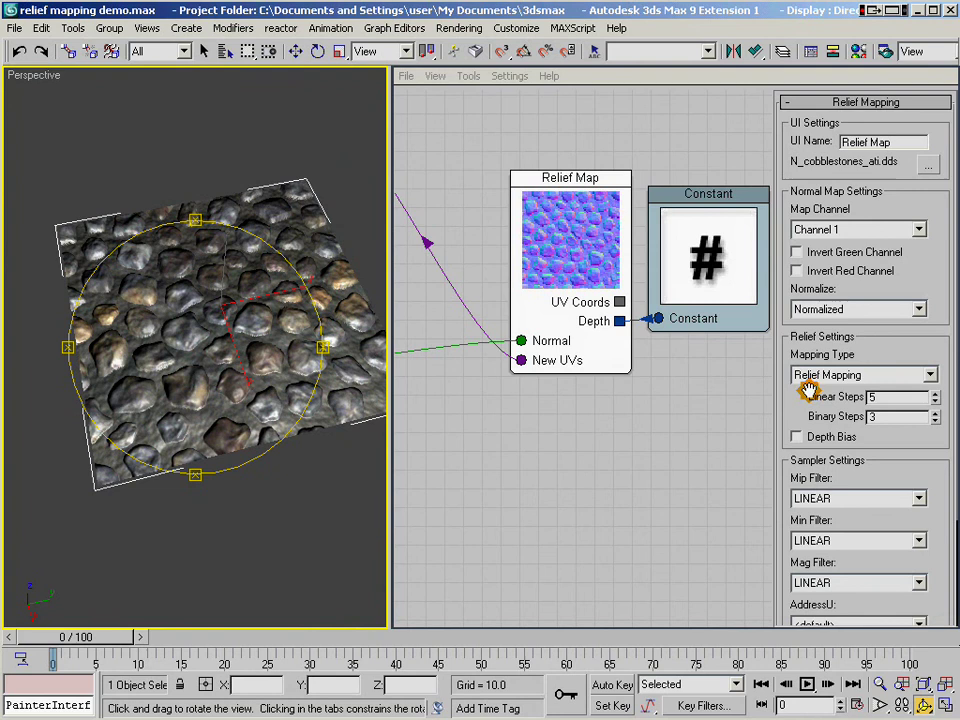
- Set the Relief Map to 10 Linear Steps and 5 Binary Steps, and review the Mapping Type options while keeping Relief Mapping
{"action": "left_click", "coordinate": [897, 398]}
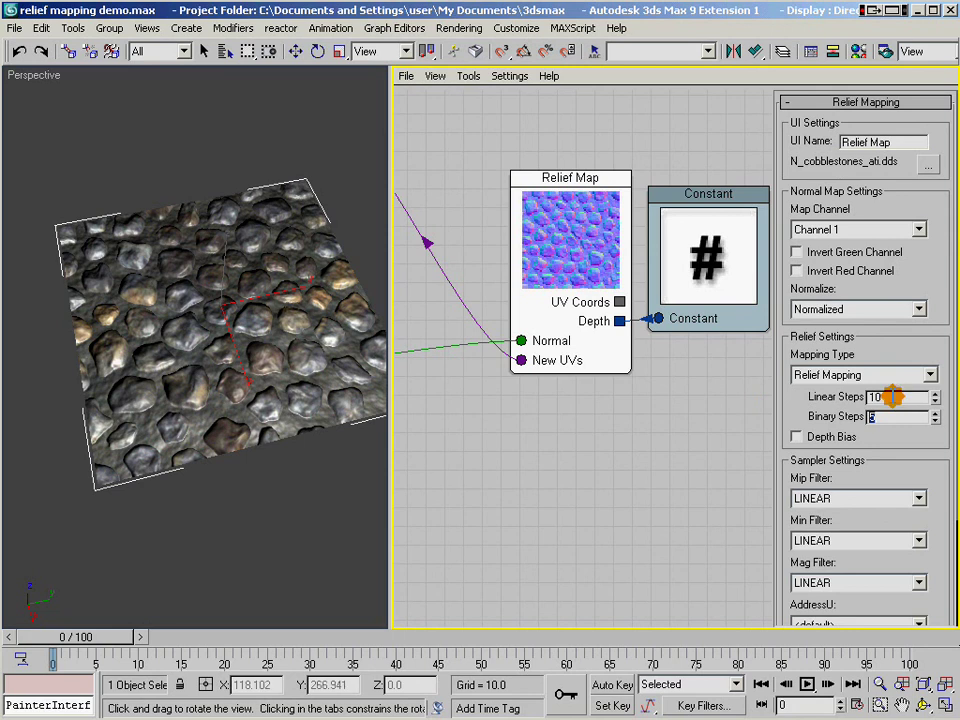
{"action": "left_click_drag", "start_coordinate": [893, 398], "coordinate": [869, 397]}
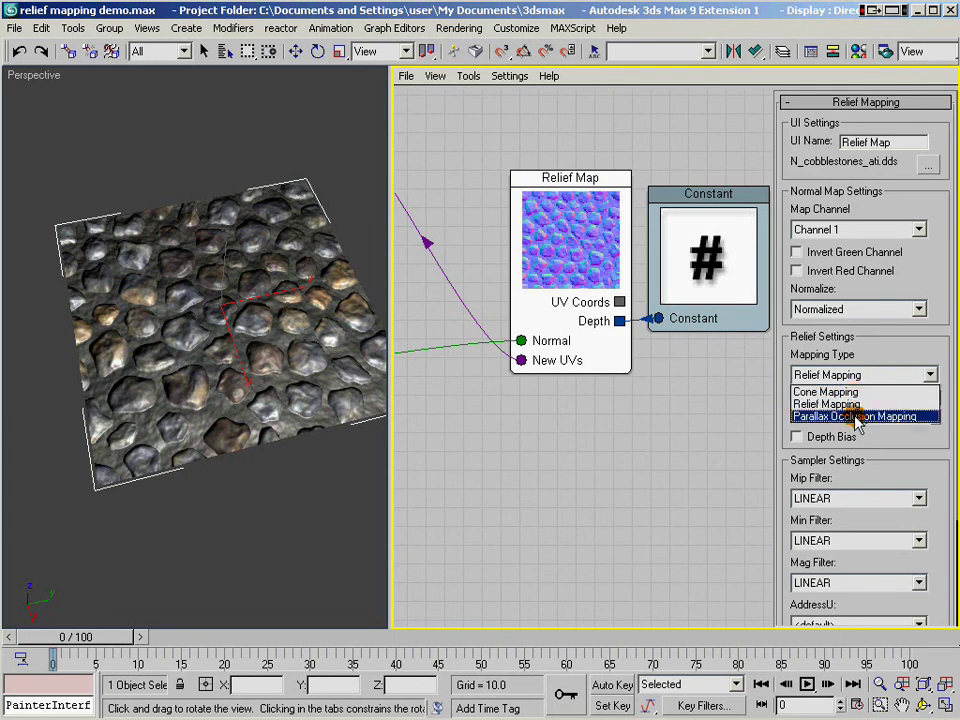
{"action": "left_click", "coordinate": [877, 363]}
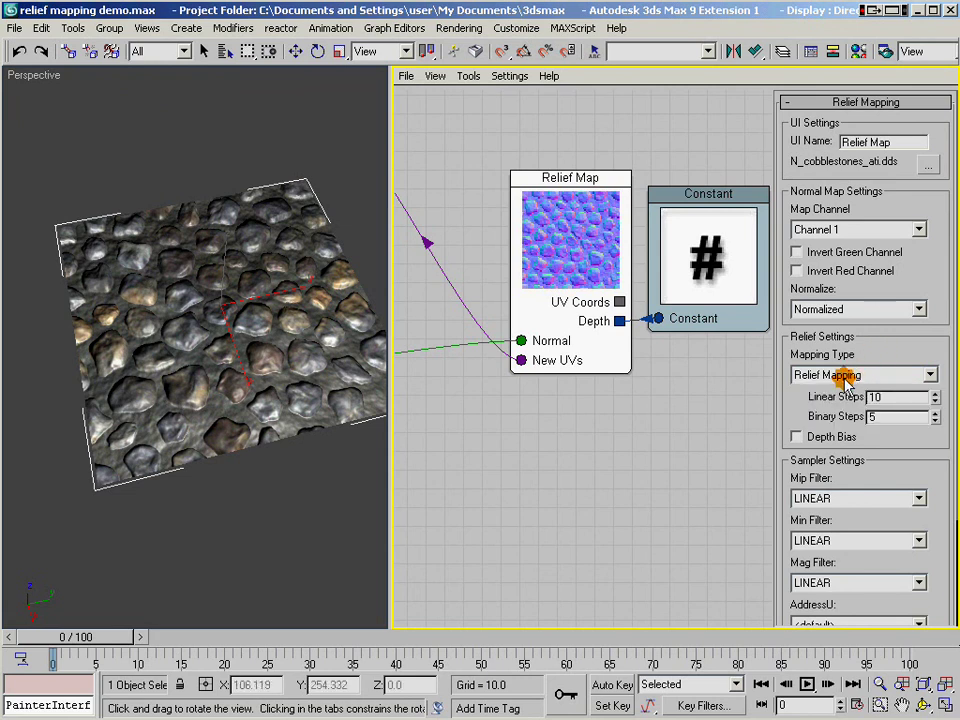
- Examine the relief-mapped cobblestones closer up and from a lower angle
{"action": "key", "text": "alt+z"}
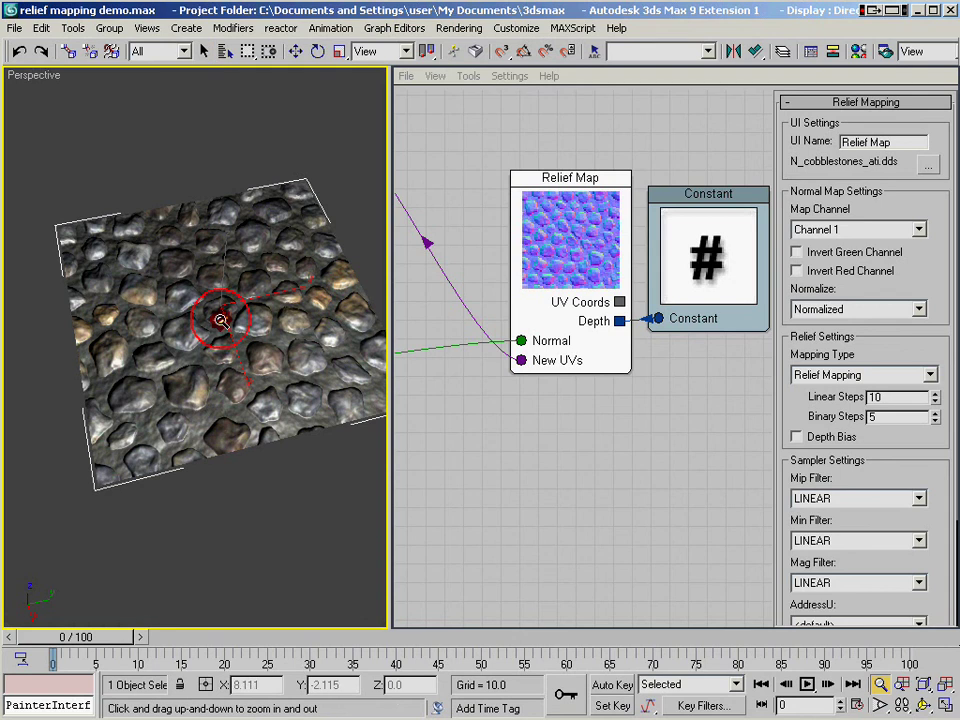
{"action": "left_click_drag", "start_coordinate": [221, 317], "coordinate": [244, 256]}
{"action": "key", "text": "ctrl+r"}
{"action": "left_click_drag", "start_coordinate": [253, 354], "coordinate": [215, 358]}
{"action": "key", "text": "alt+z"}
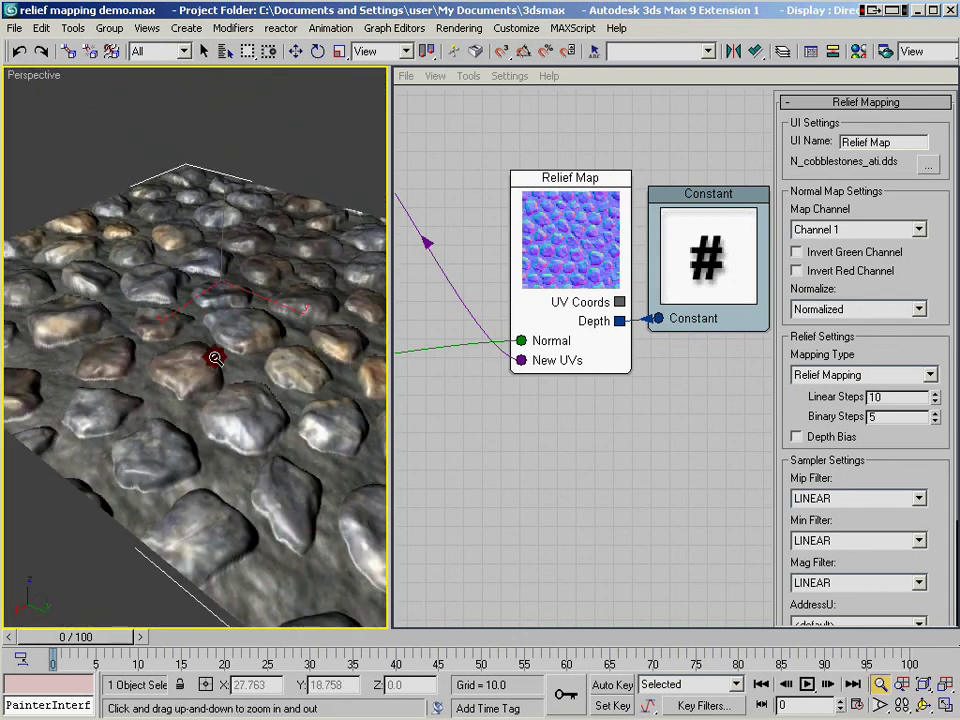